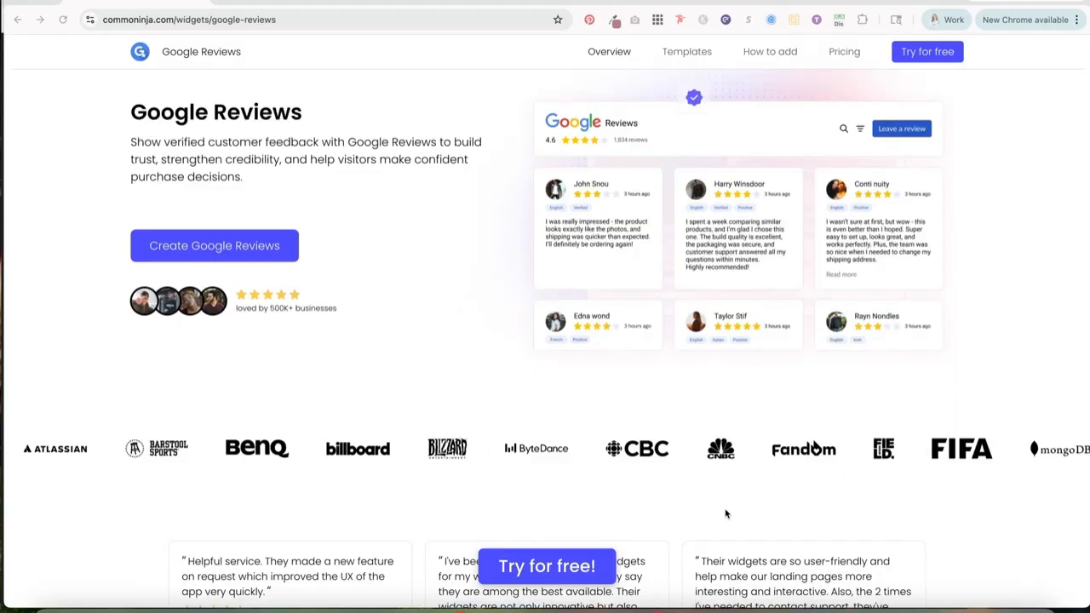
Start a new Google Reviews widget from the landing page and dismiss the AI chat prompt in the editor.
scroll(724, 511, "down", 3)
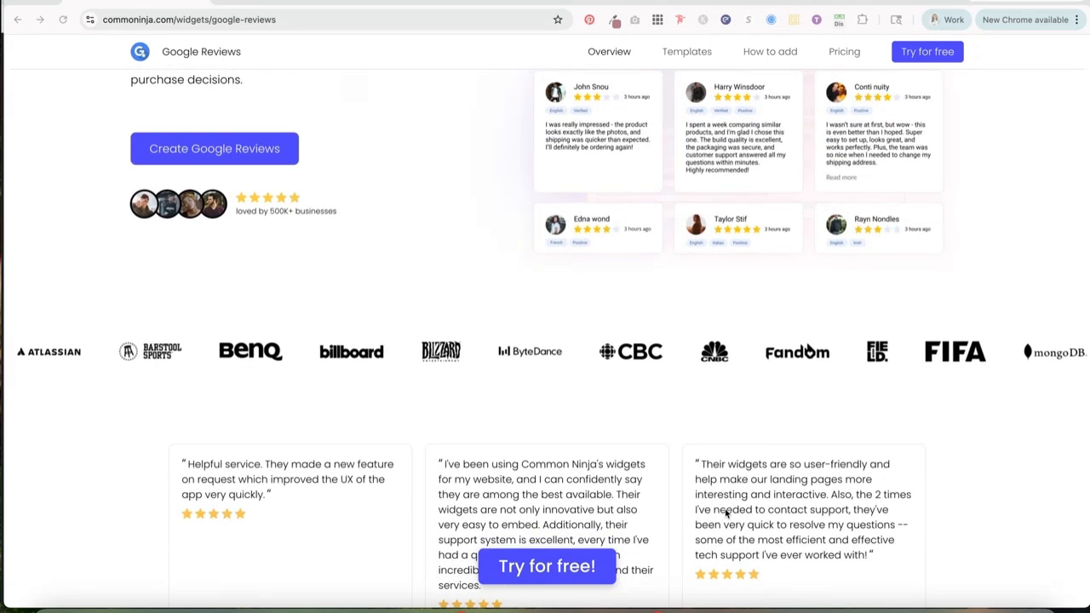
left_click(561, 573)
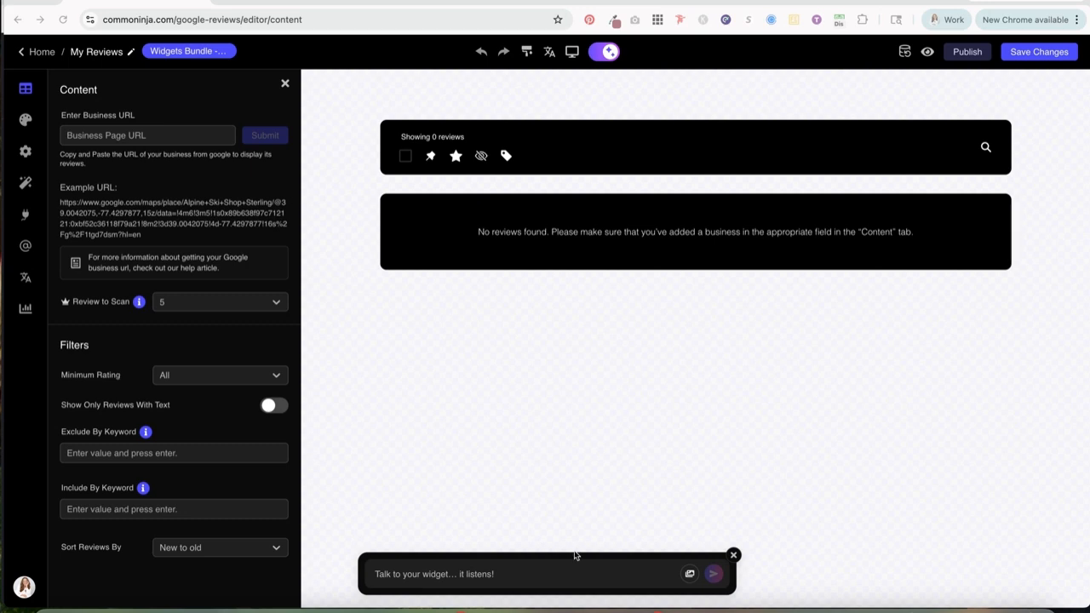
left_click(733, 555)
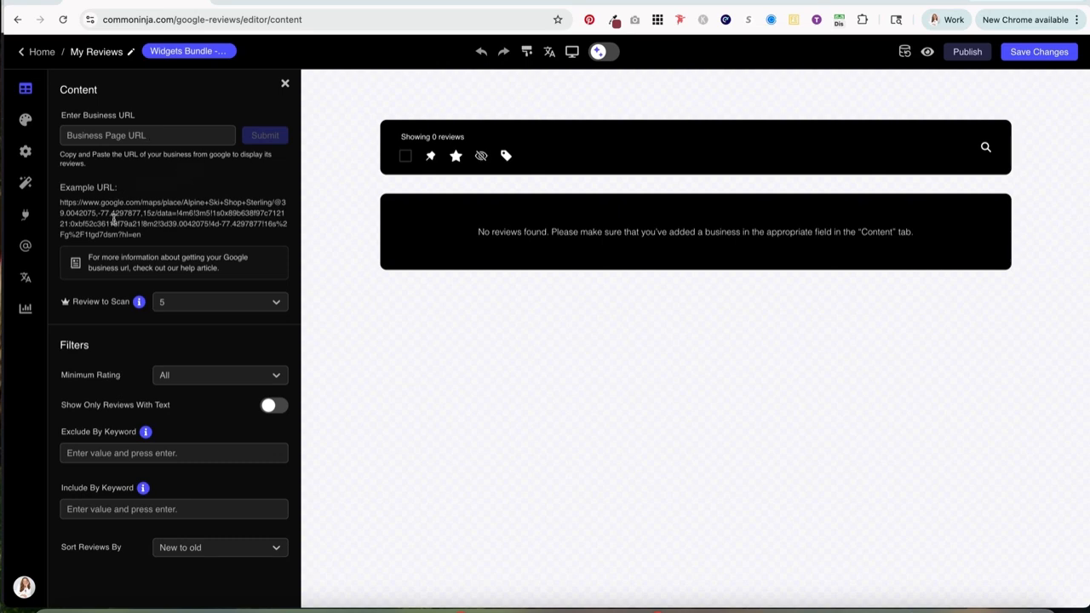
Find Jen-X Website Design and Strategy on Google, open its reviews in Google Maps, and copy the page address.
left_click(139, 269)
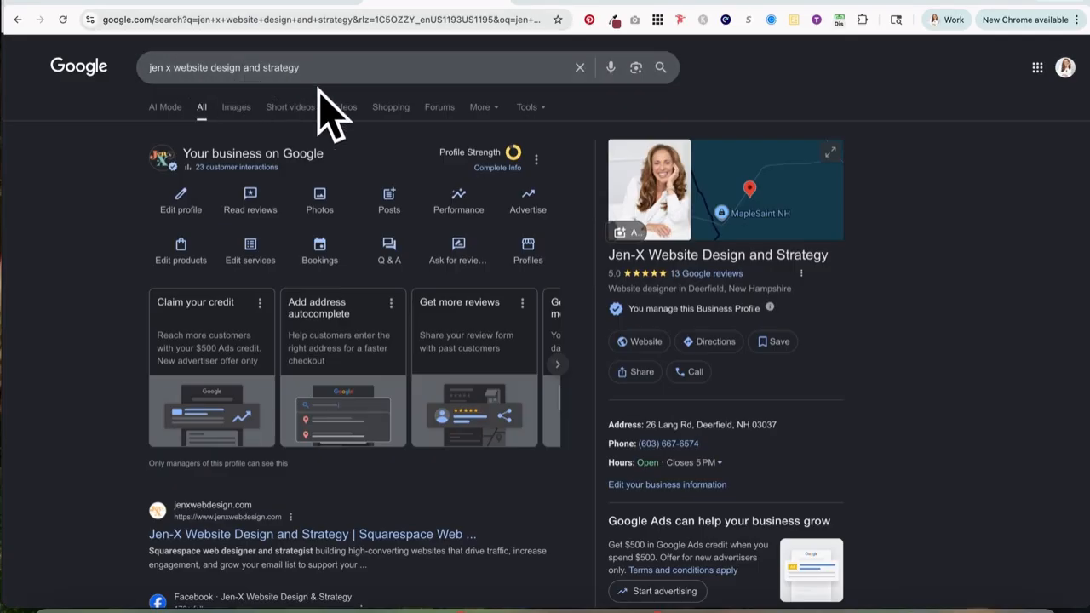
left_click(785, 194)
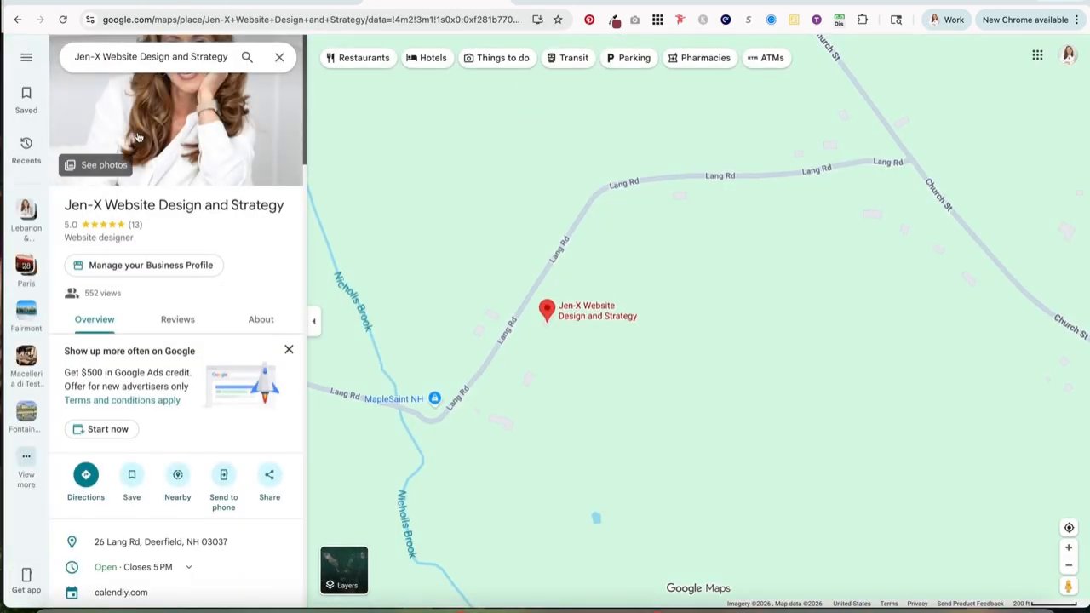
left_click(179, 321)
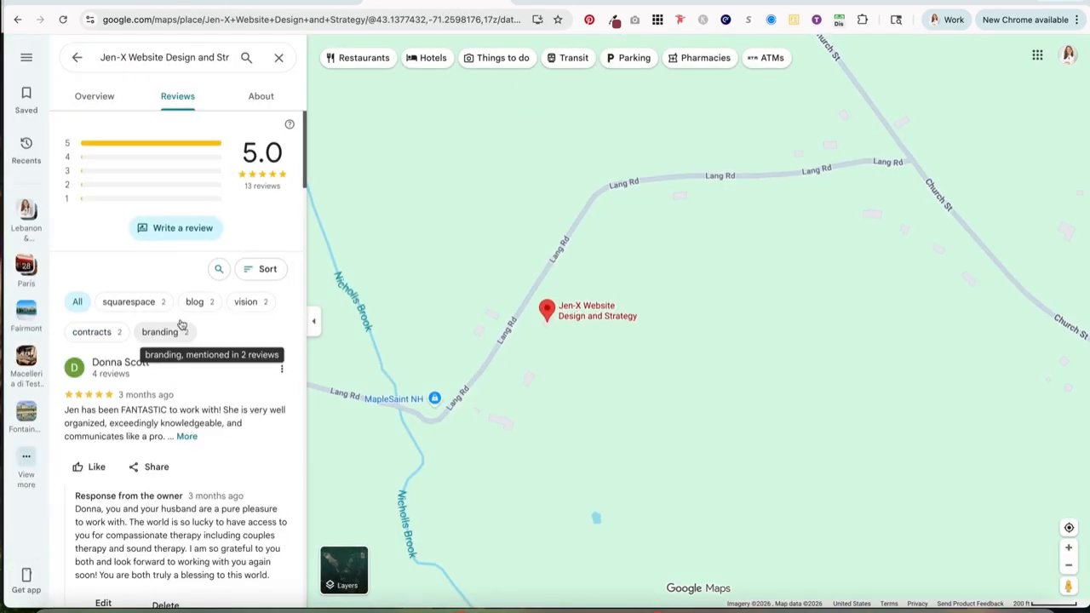
left_click(432, 19)
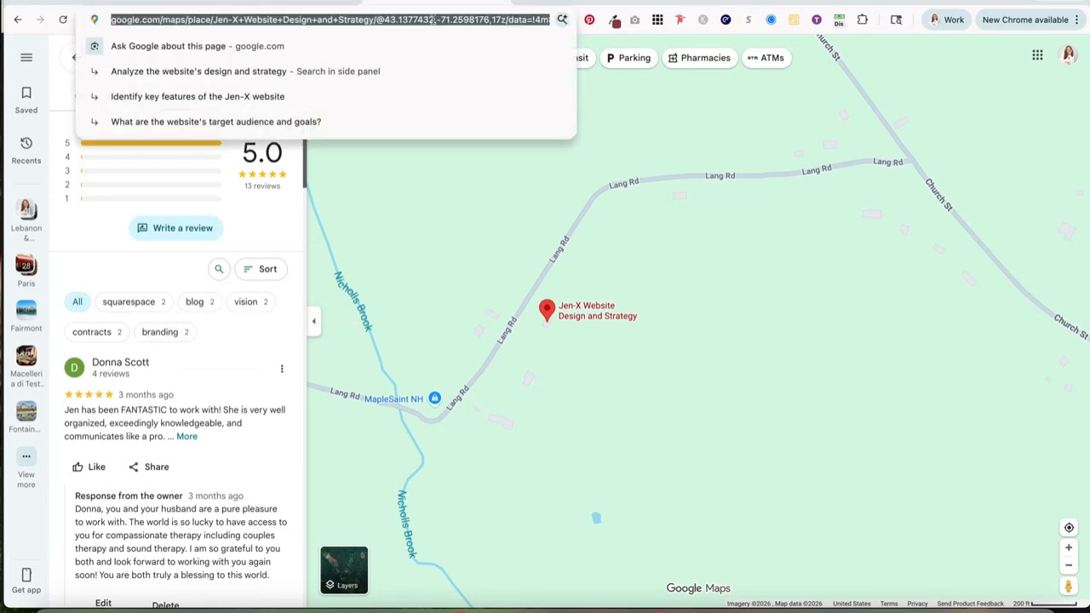
Return to the widget editor and submit the copied Google Maps address as the business URL.
left_click(183, 1)
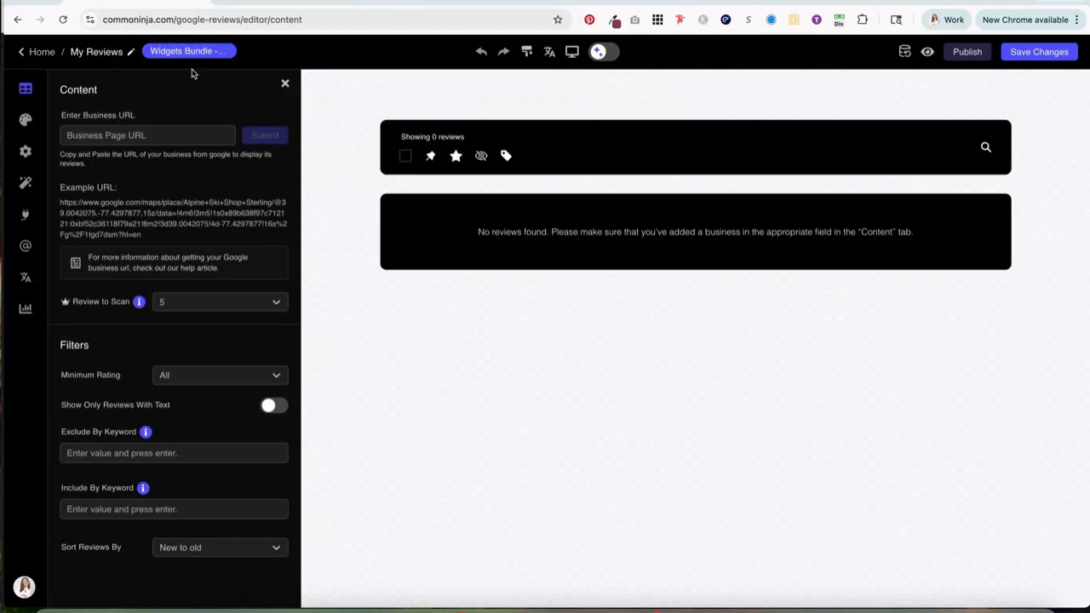
left_click(155, 133)
key("ctrl+v")
left_click(254, 136)
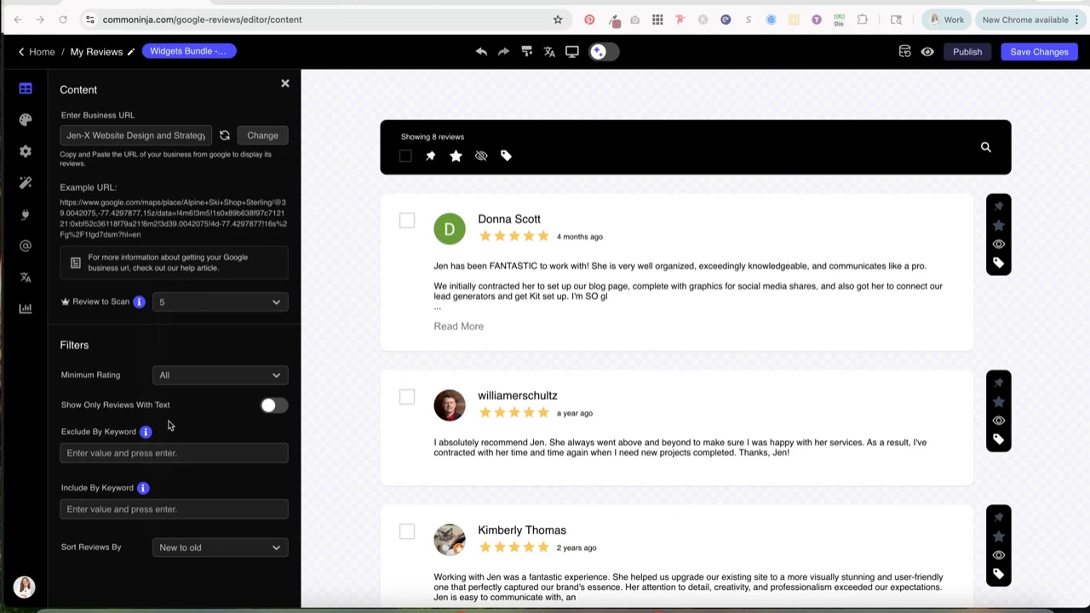
Set the number of reviews to scan to 10 and keep the minimum rating at All.
left_click(180, 376)
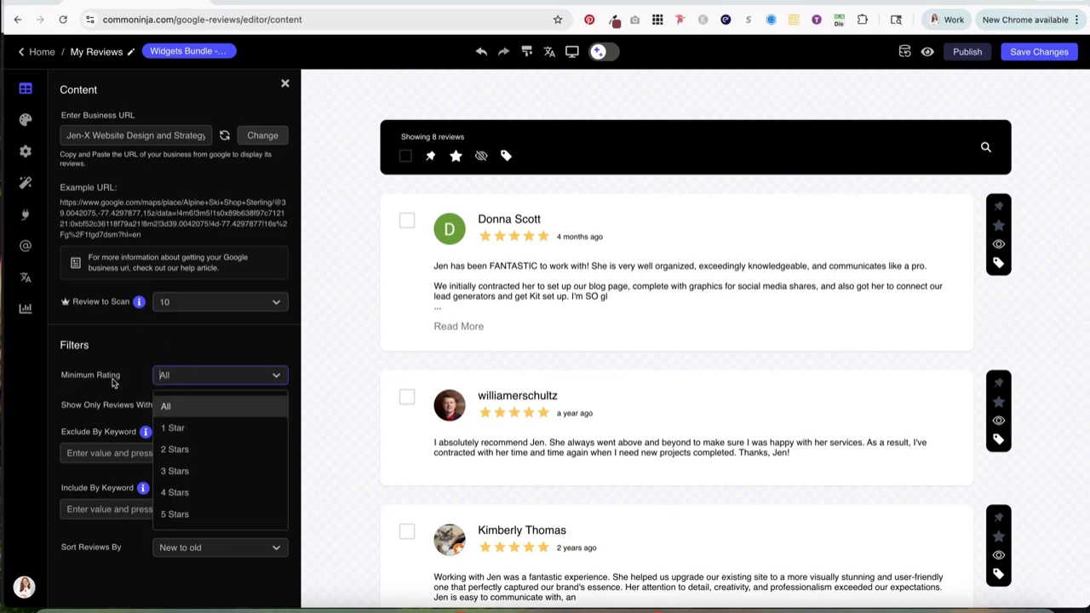
left_click(194, 378)
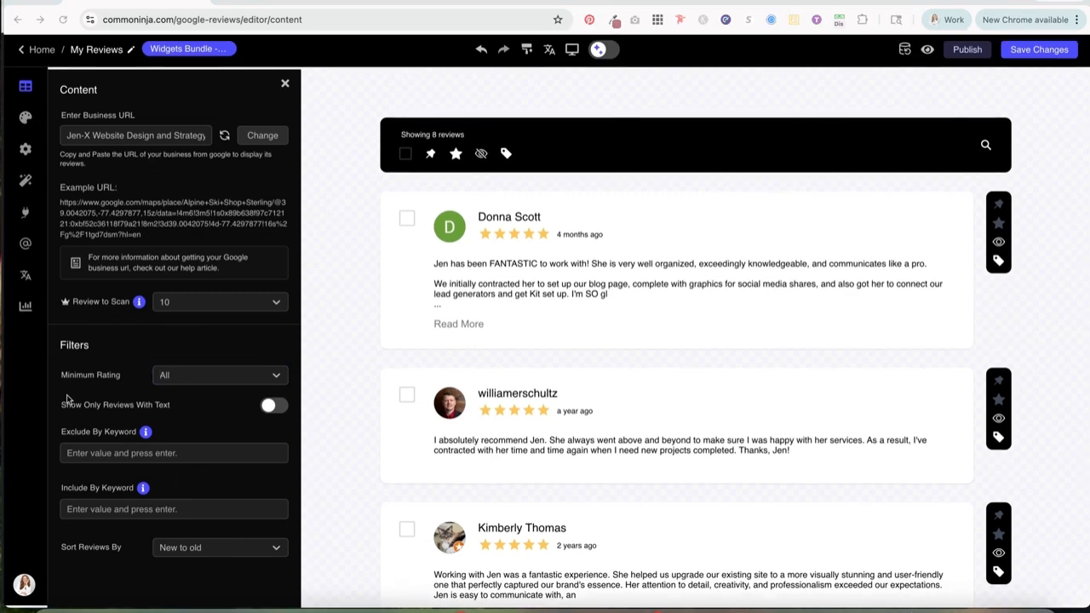
Open the widget's Look & Feel settings and switch the reviews to the carousel layout with side arrows.
left_click(24, 125)
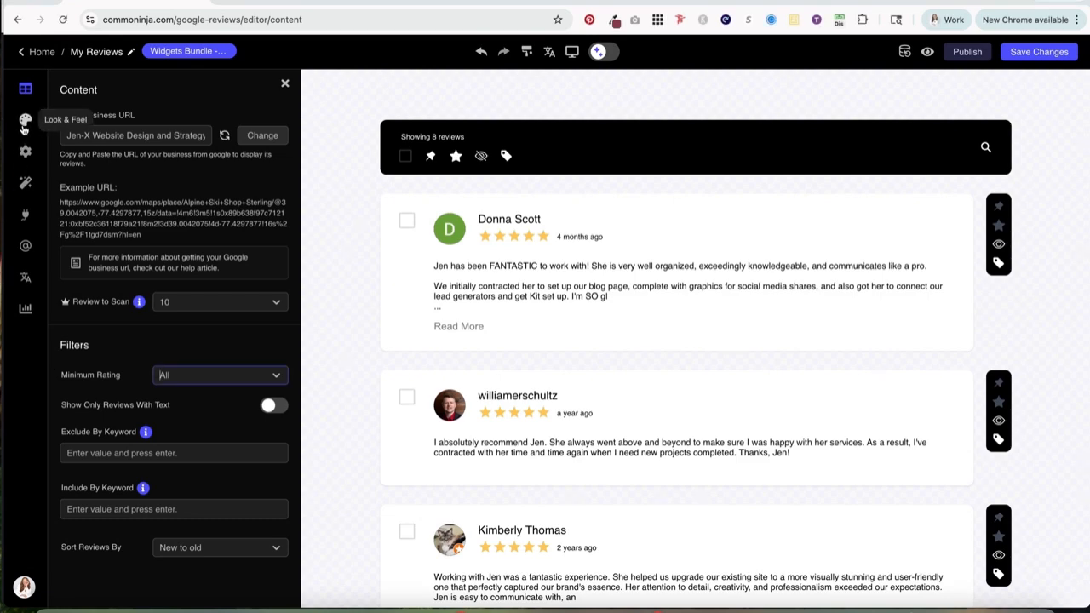
left_click(27, 123)
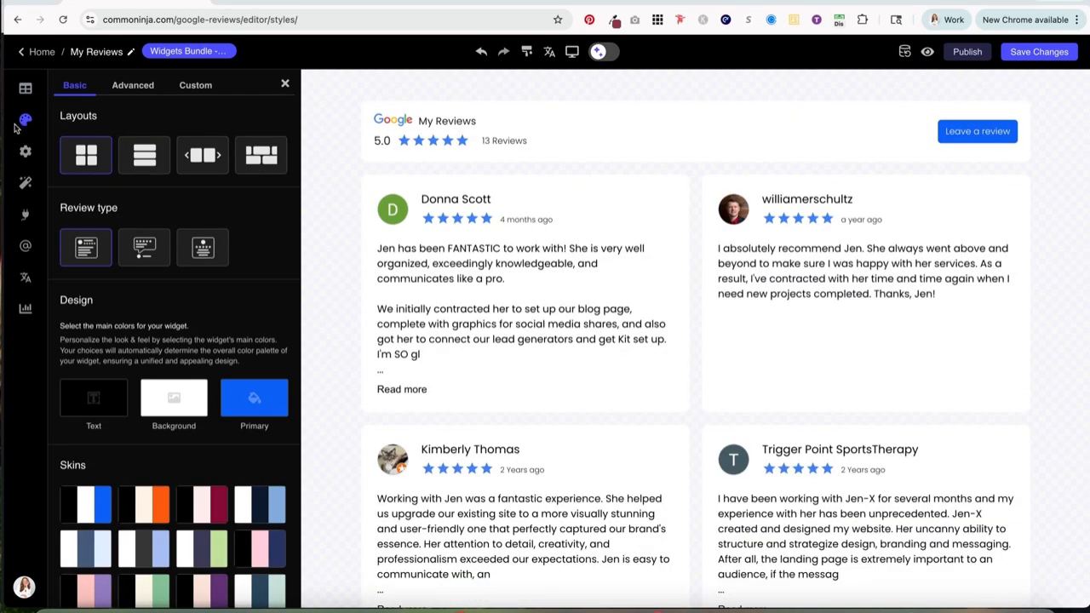
left_click(196, 159)
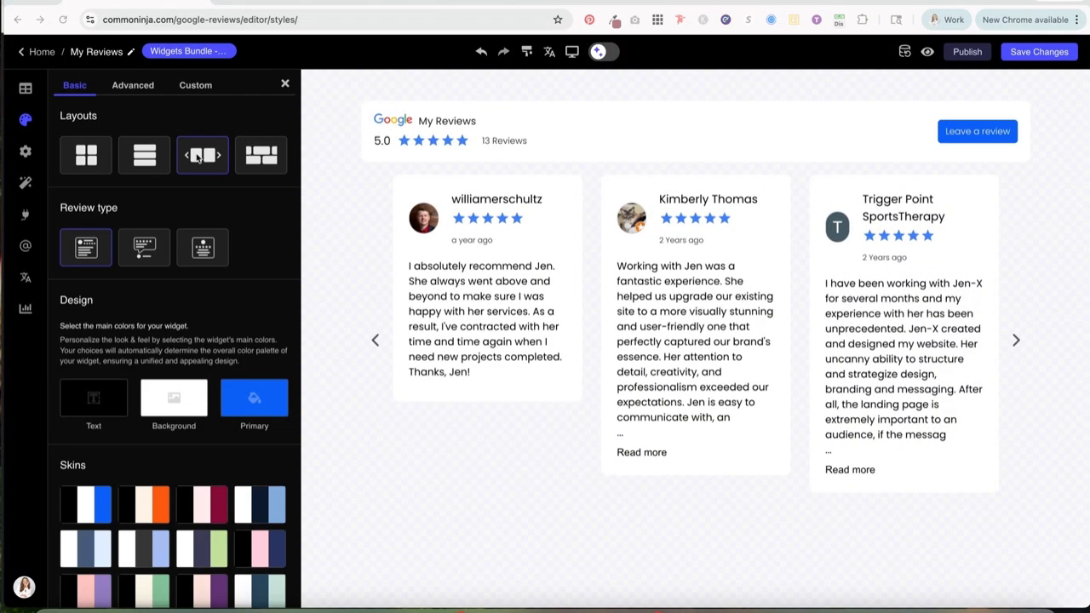
Compare the three review types and apply the centered card with the reviewer's photo above the name.
left_click(144, 252)
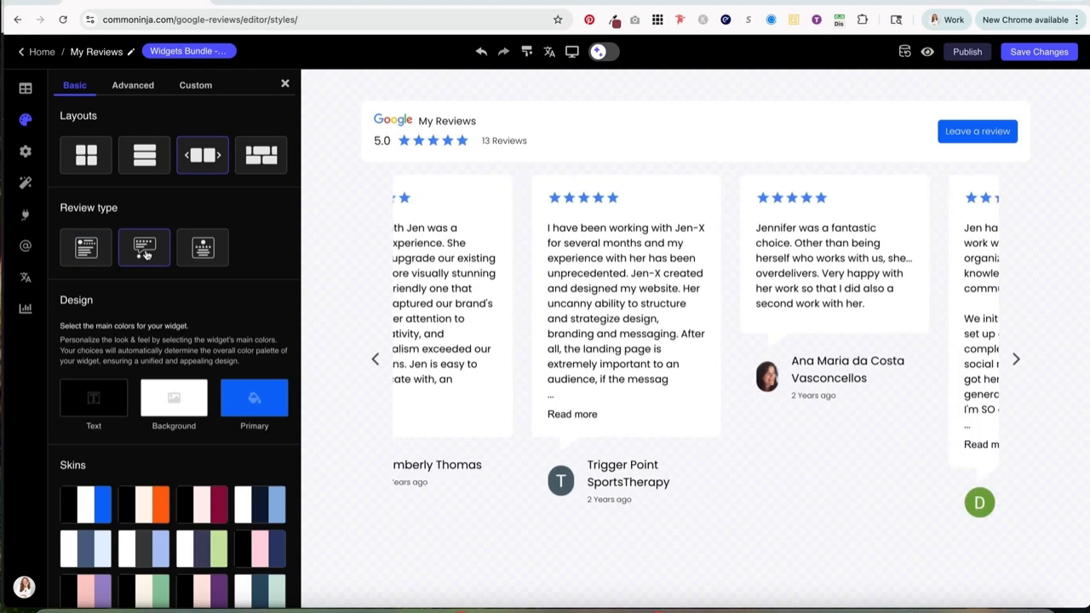
left_click(208, 249)
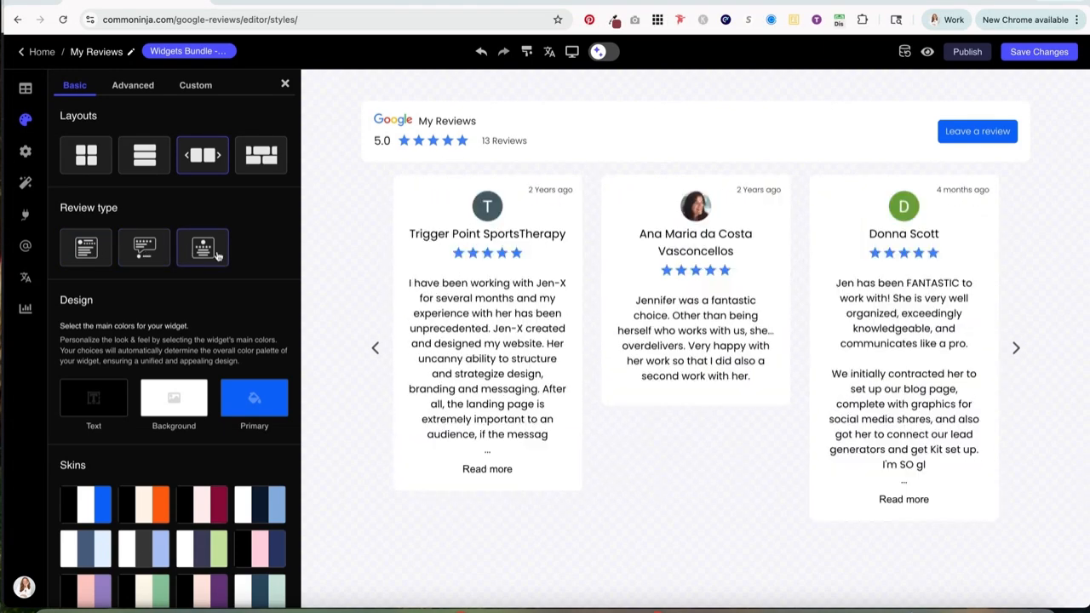
left_click(86, 249)
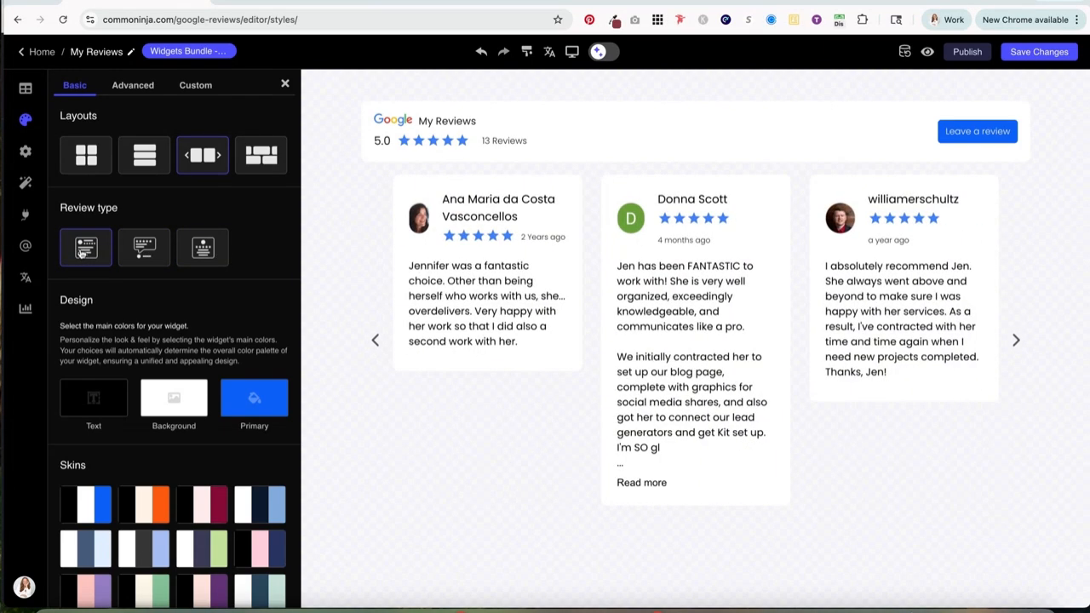
left_click(204, 258)
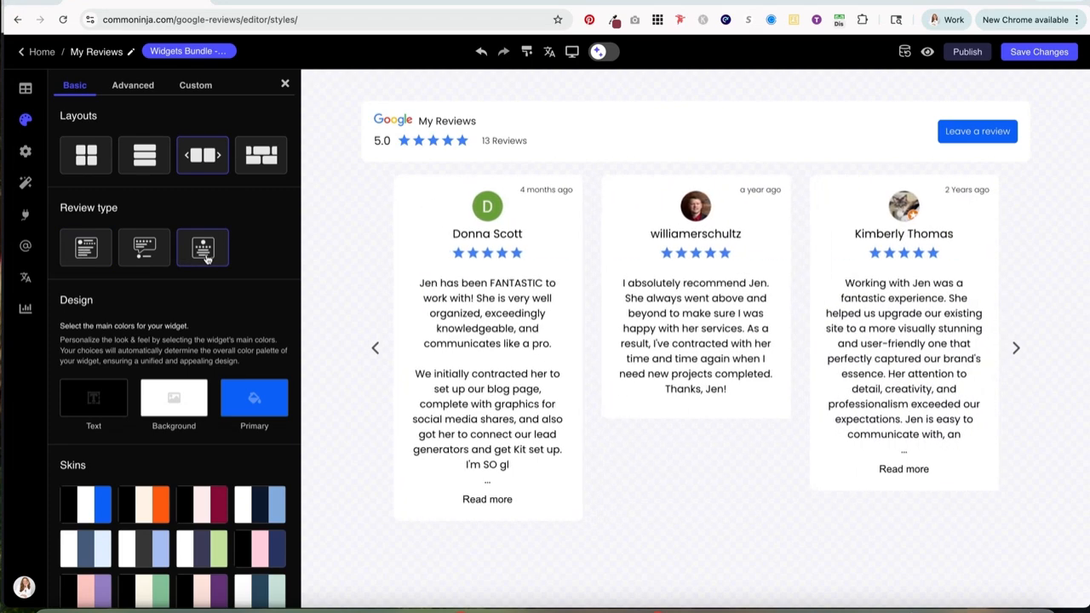
left_click(89, 257)
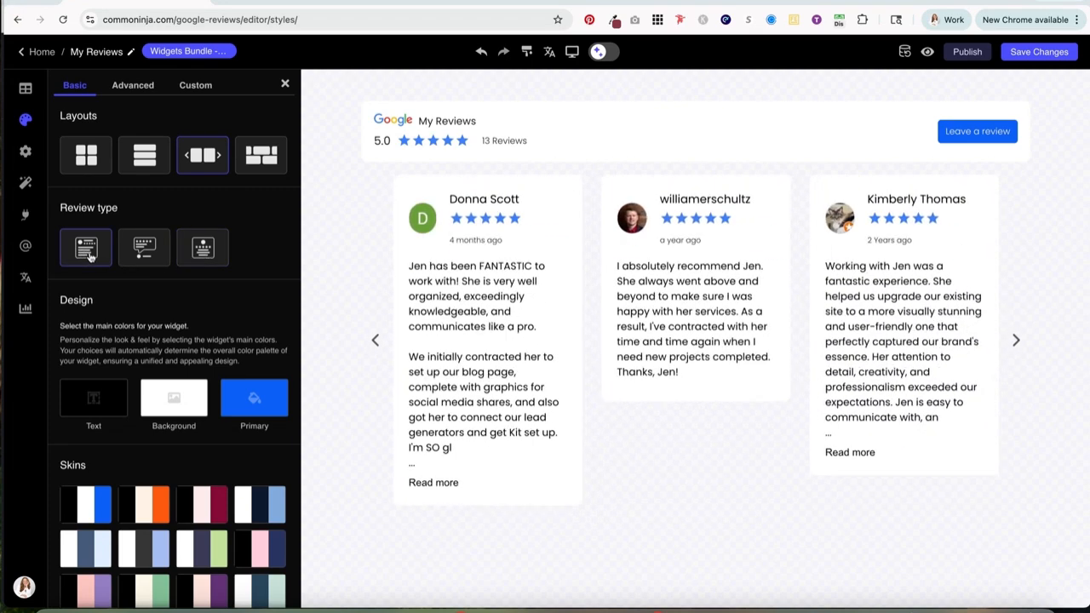
left_click(213, 258)
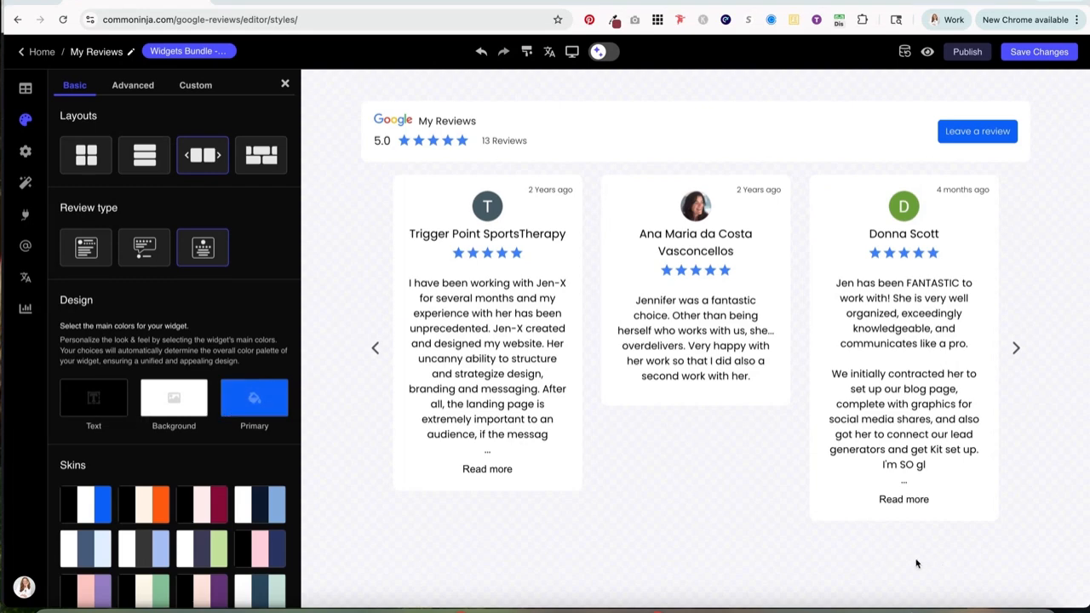
Change the widget's primary color to pink and look through the advanced slider, arrow and header style options.
left_click(132, 86)
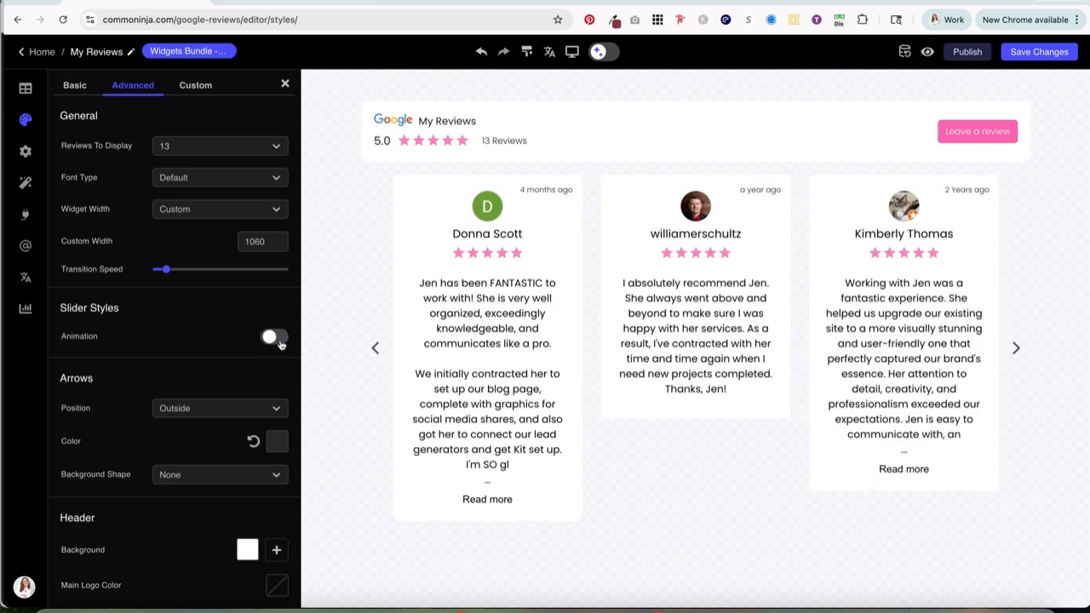
left_click(281, 342)
scroll(238, 339, "down", 2)
scroll(238, 341, "down", 3)
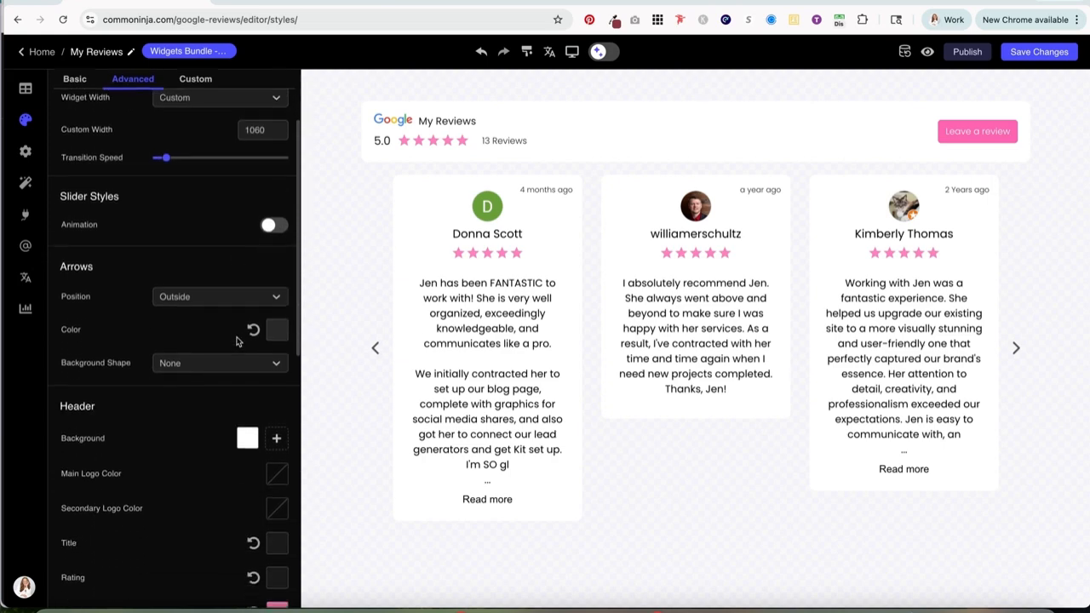
Round the header button in the custom styles with a border radius of 26 px.
left_click(193, 83)
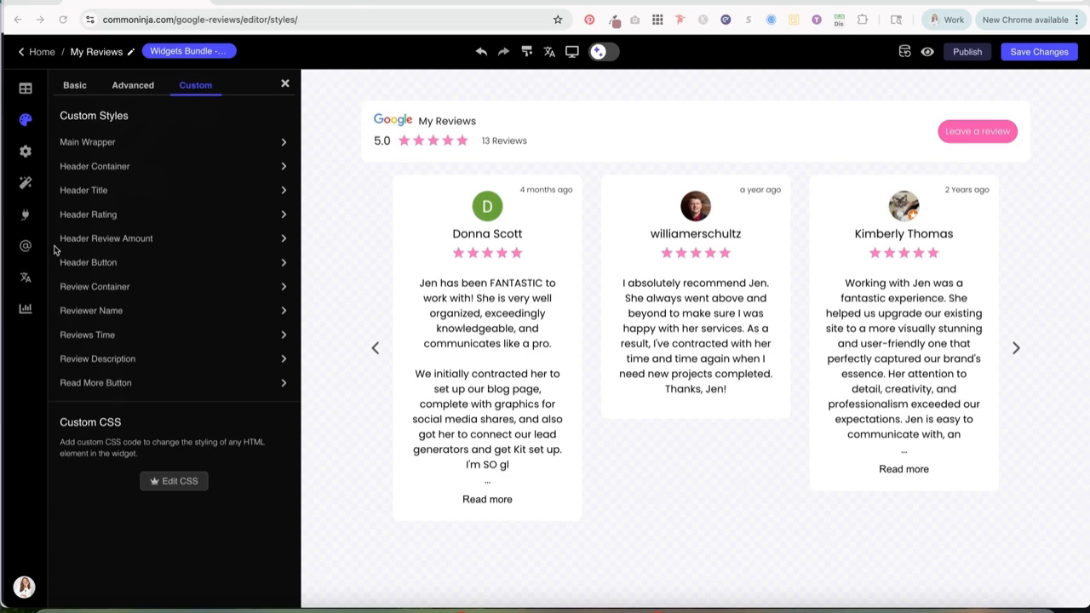
left_click(81, 266)
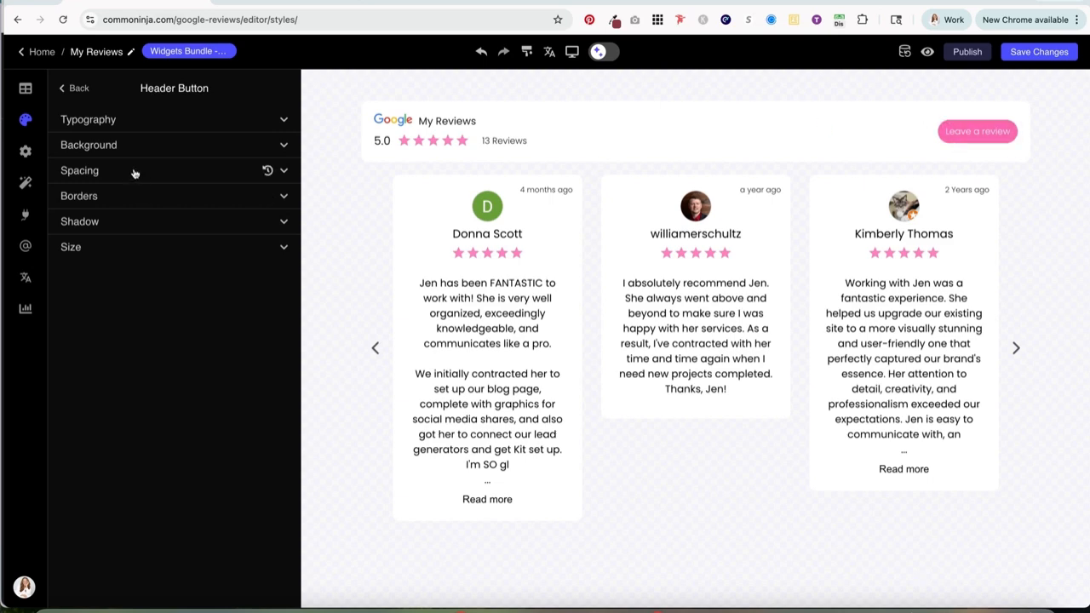
left_click(286, 199)
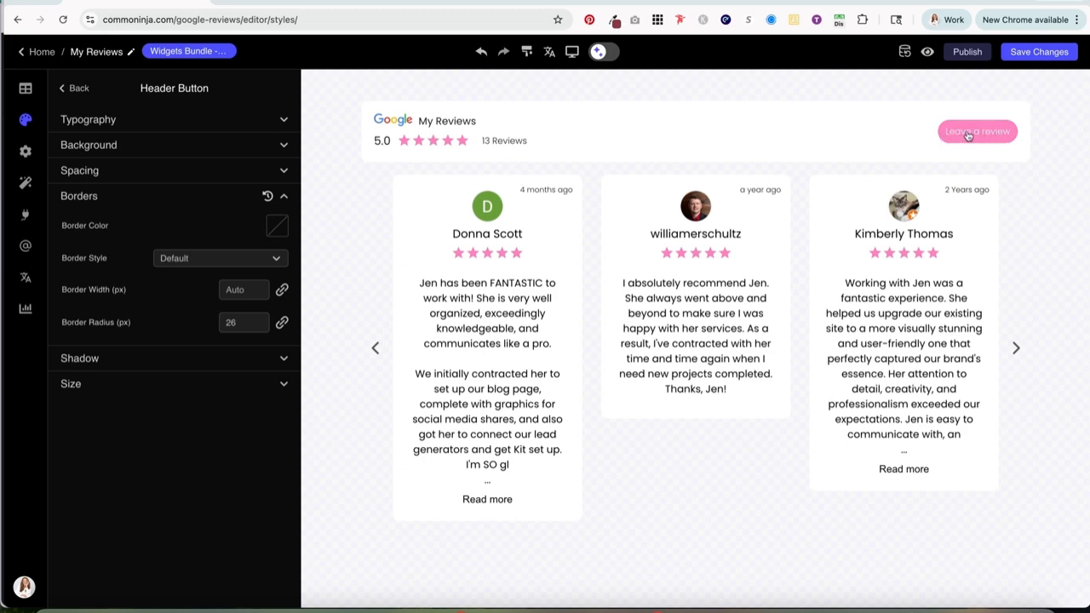
Set the header button's text transform to uppercase in its expanded typography options and leave the button's styles.
left_click(281, 120)
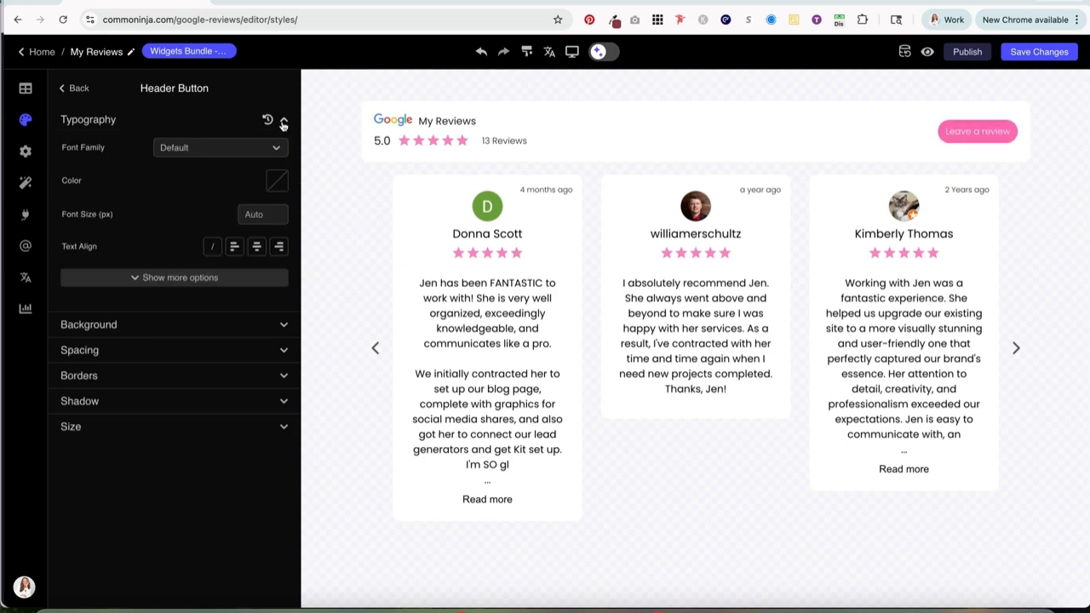
left_click(149, 279)
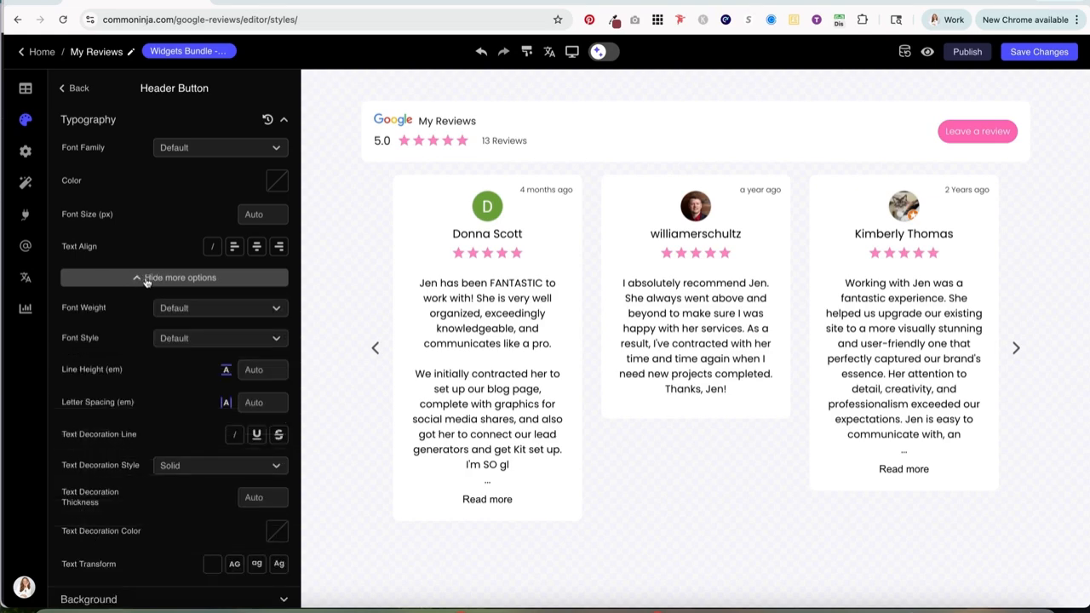
scroll(179, 397, "down", 1)
scroll(179, 397, "down", 3)
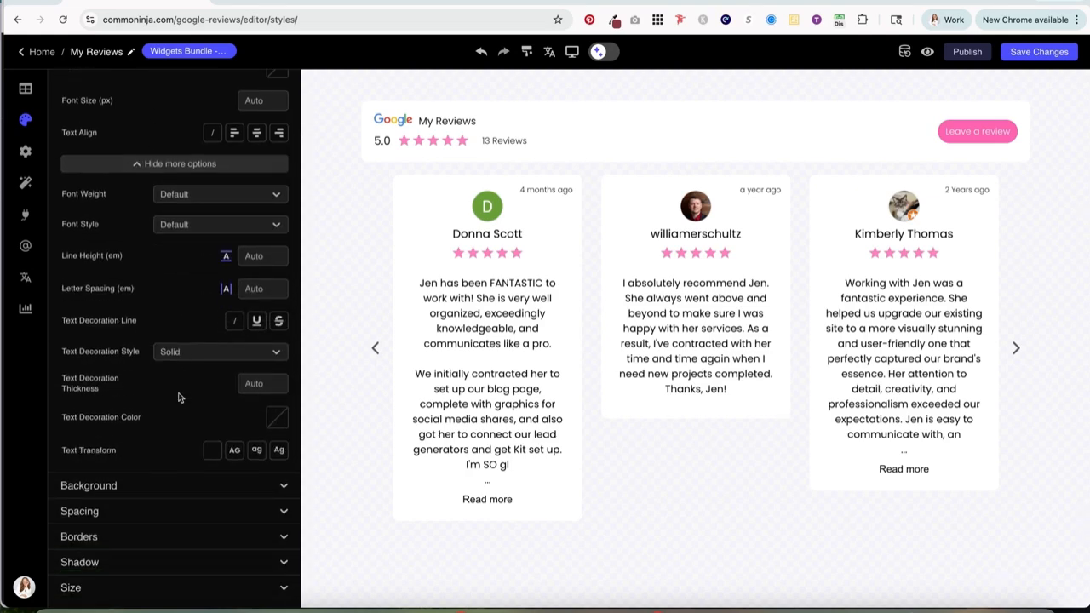
left_click(234, 451)
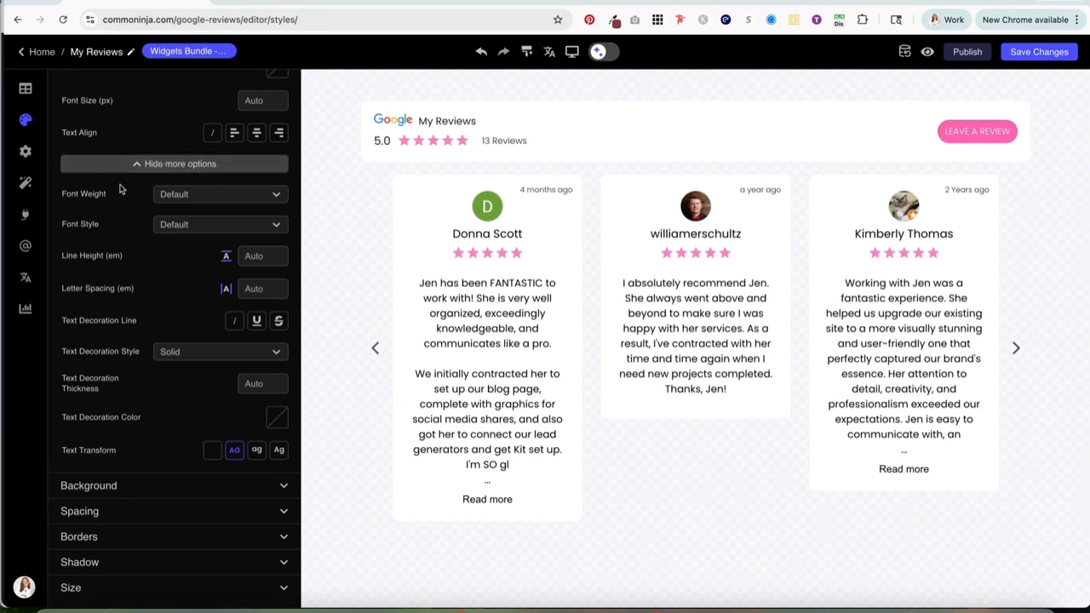
scroll(127, 194, "up", 3)
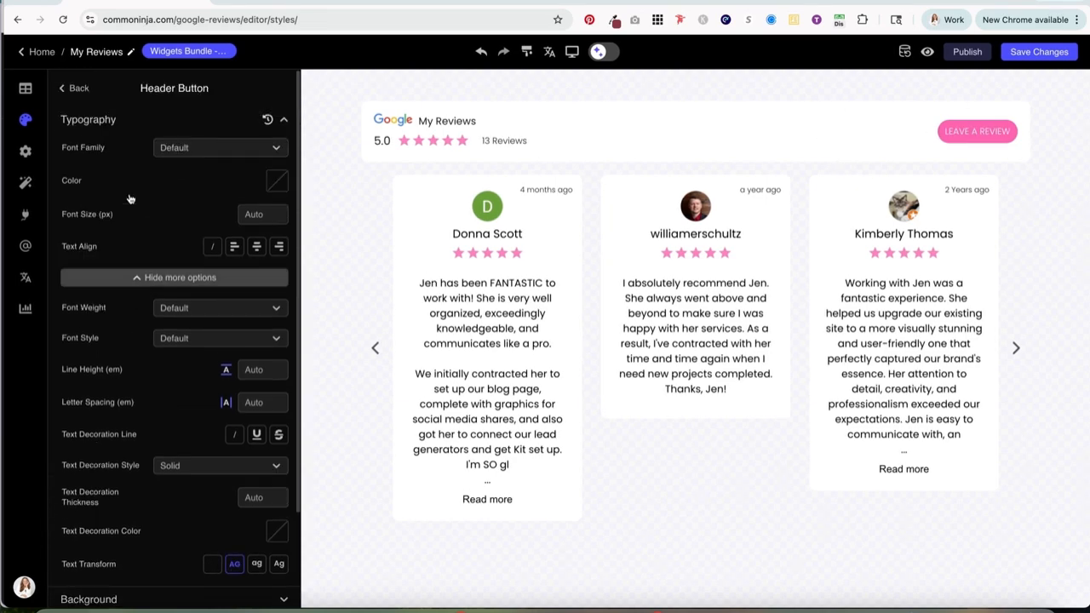
left_click(73, 87)
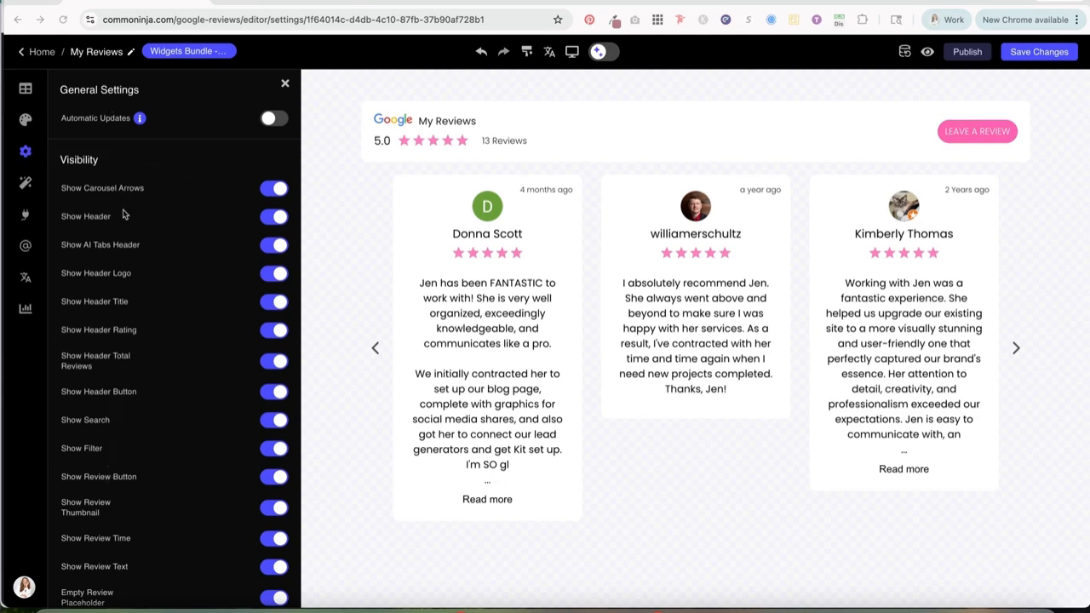
Try hiding the header, the header logo and the header title in the visibility settings, turning each back on.
left_click(282, 218)
left_click(282, 219)
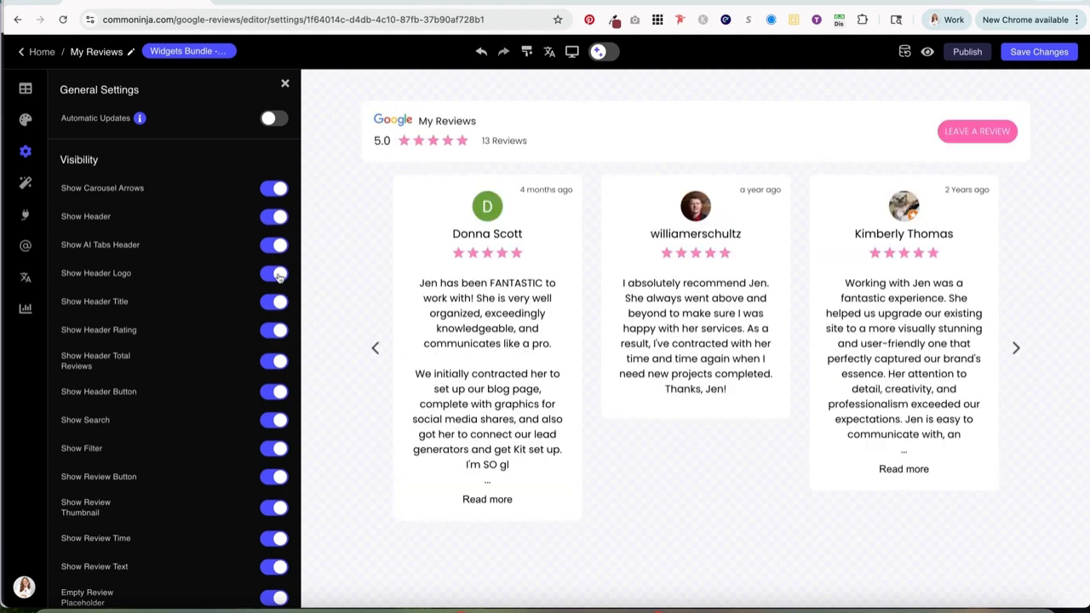
left_click(278, 275)
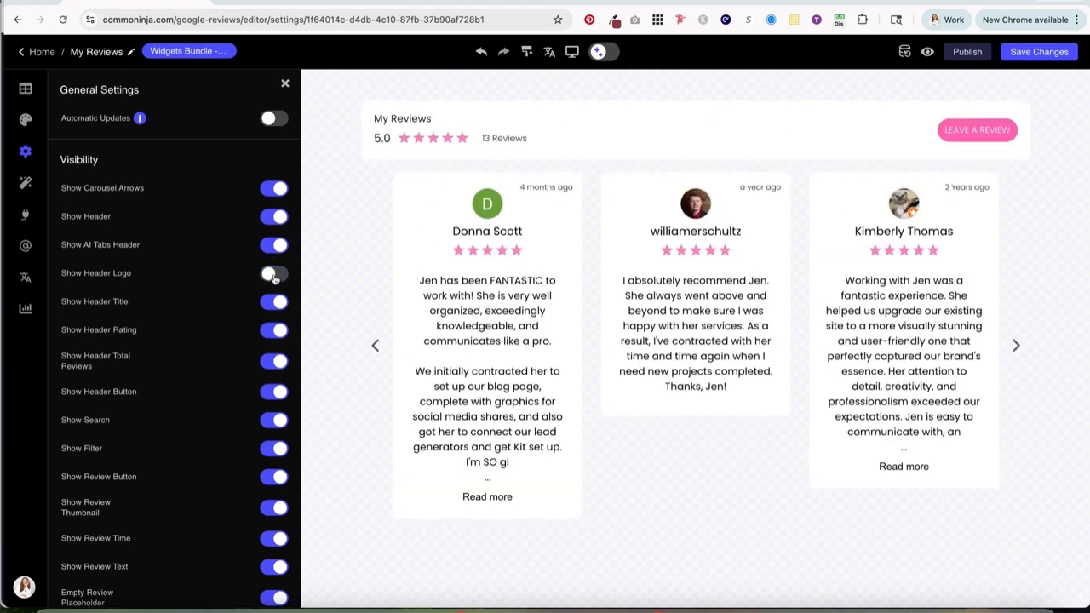
left_click(274, 276)
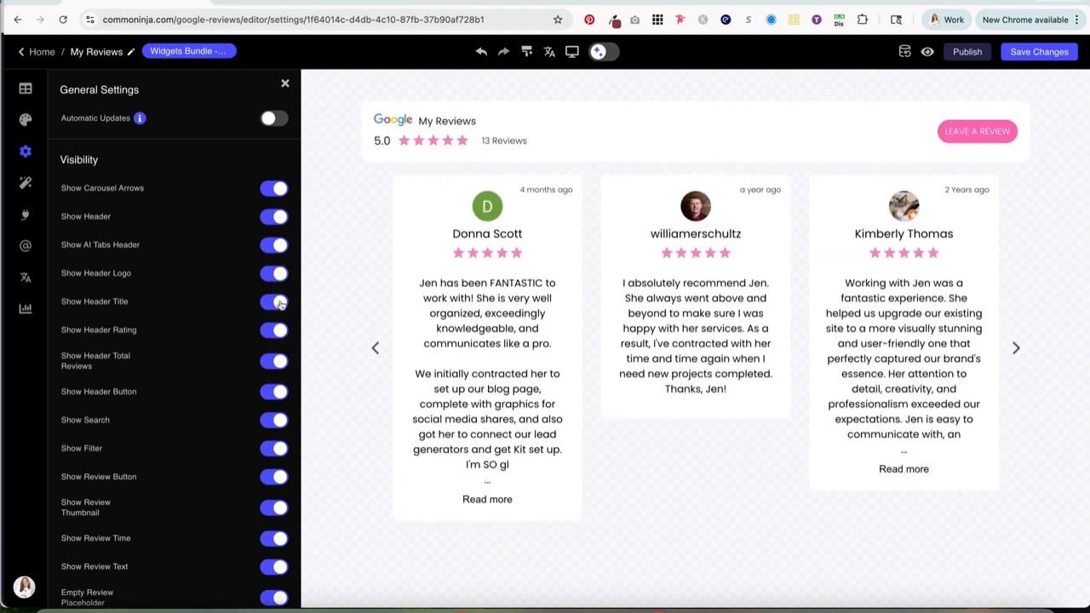
left_click(279, 303)
left_click(279, 303)
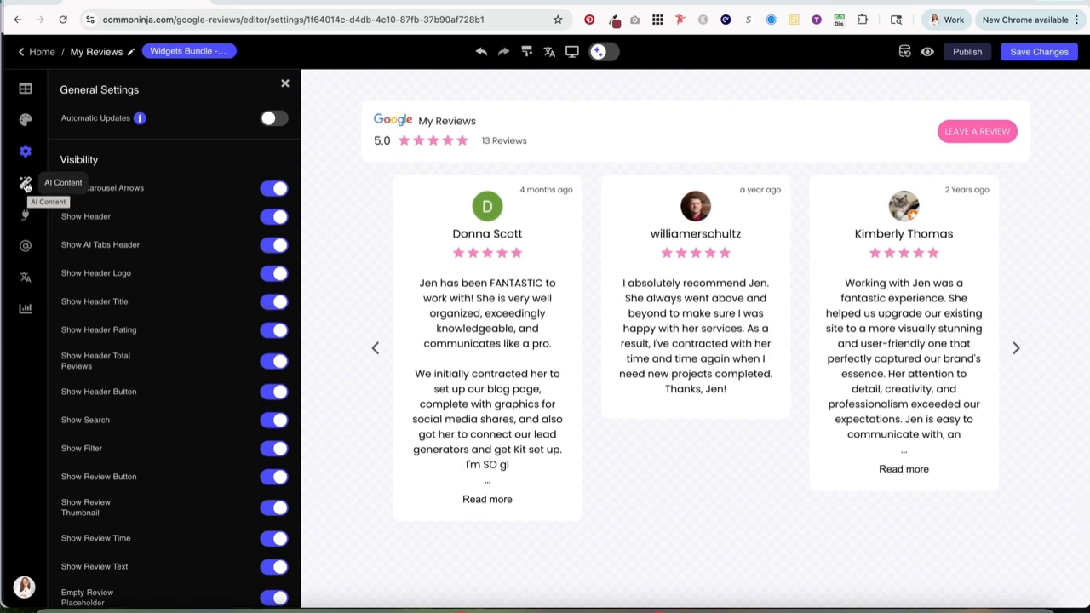
Activate the AI Top Features content for the widget and generate its content from the reviews.
left_click(26, 185)
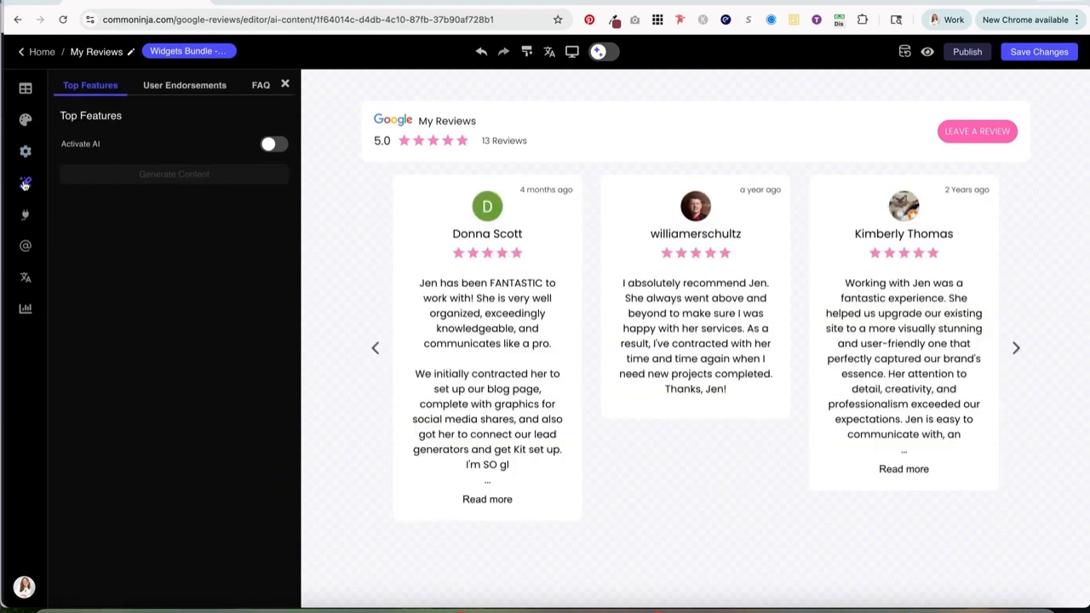
left_click(269, 150)
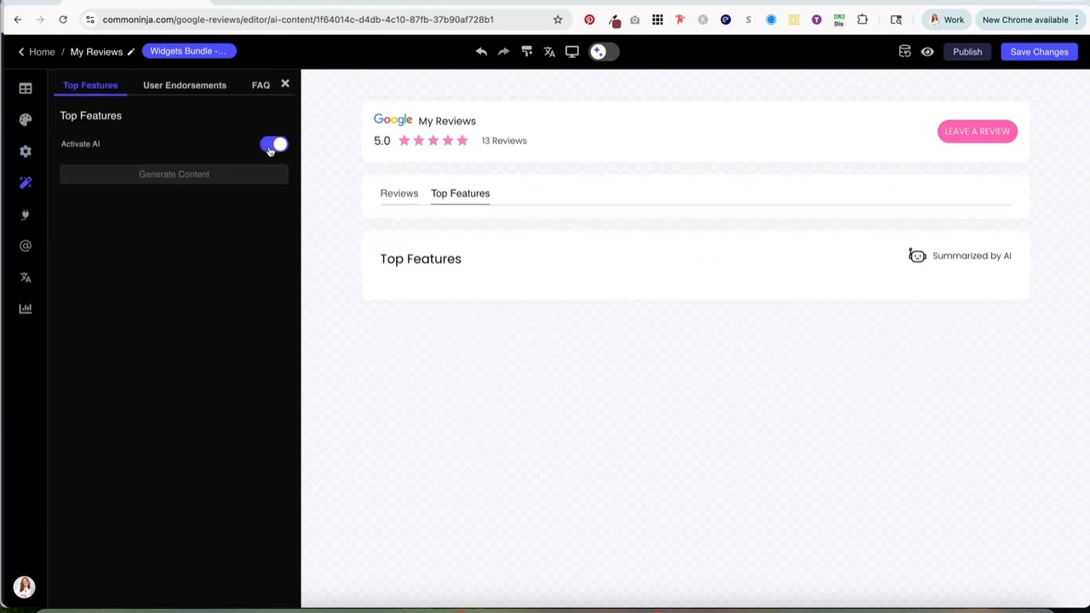
left_click(158, 175)
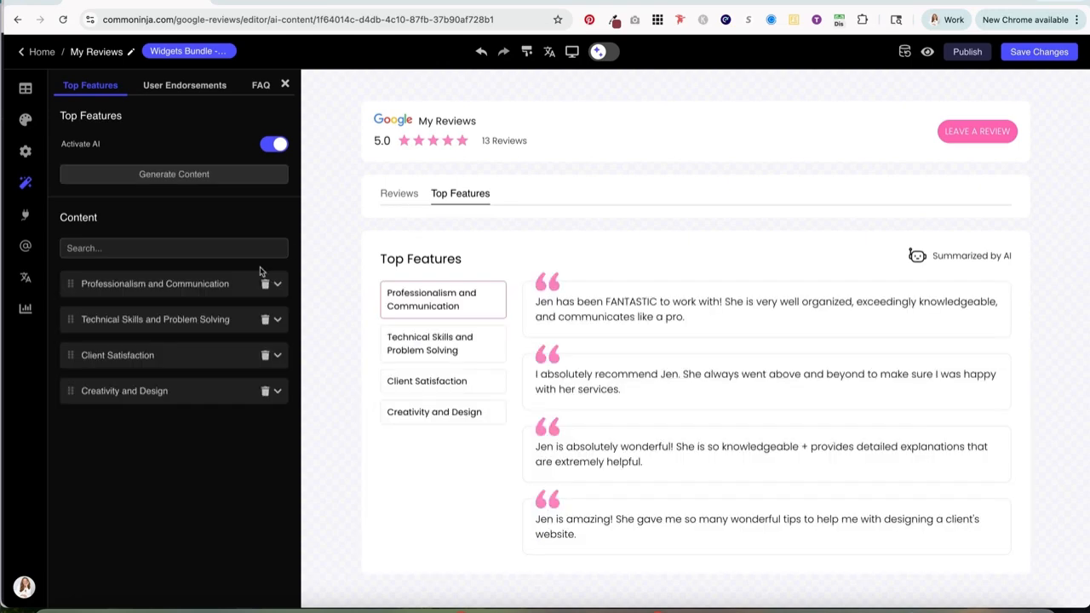
Compare the Reviews and Top Features tabs in the widget preview, leave Reviews showing and save the changes.
left_click(400, 193)
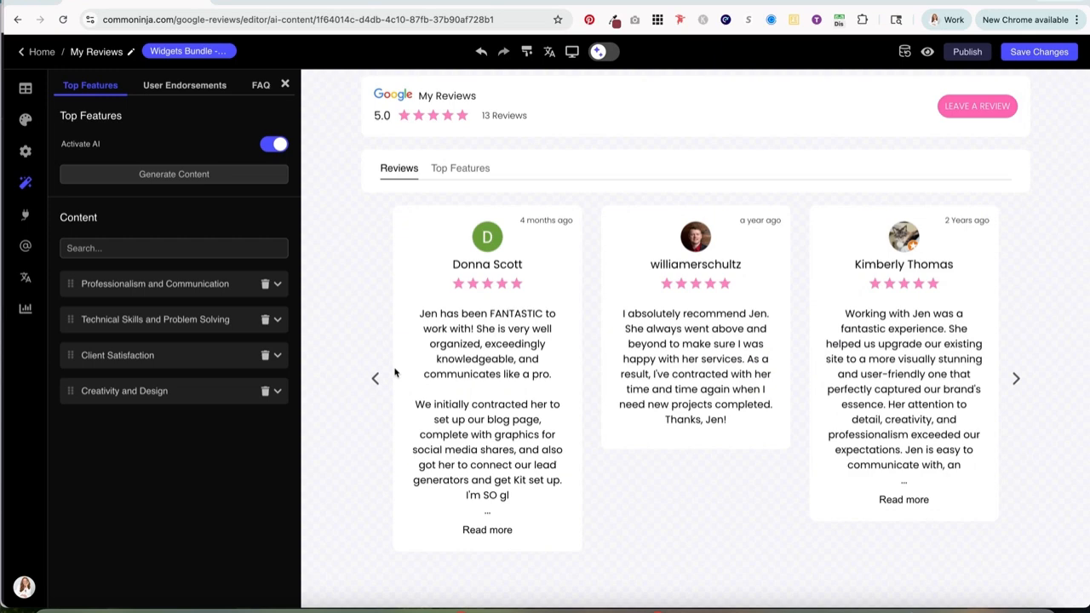
left_click(452, 167)
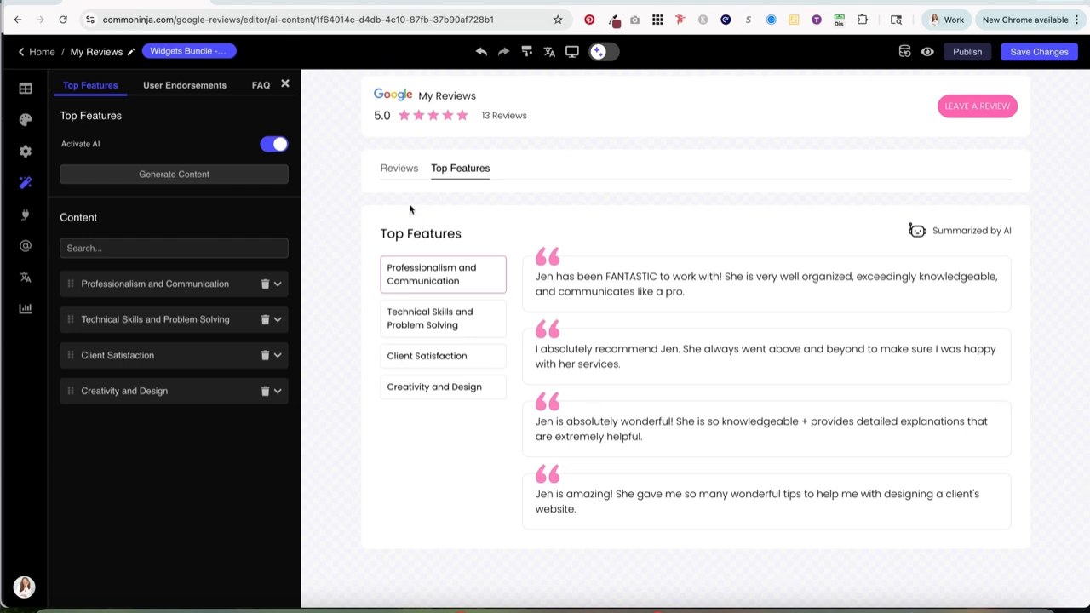
left_click(400, 170)
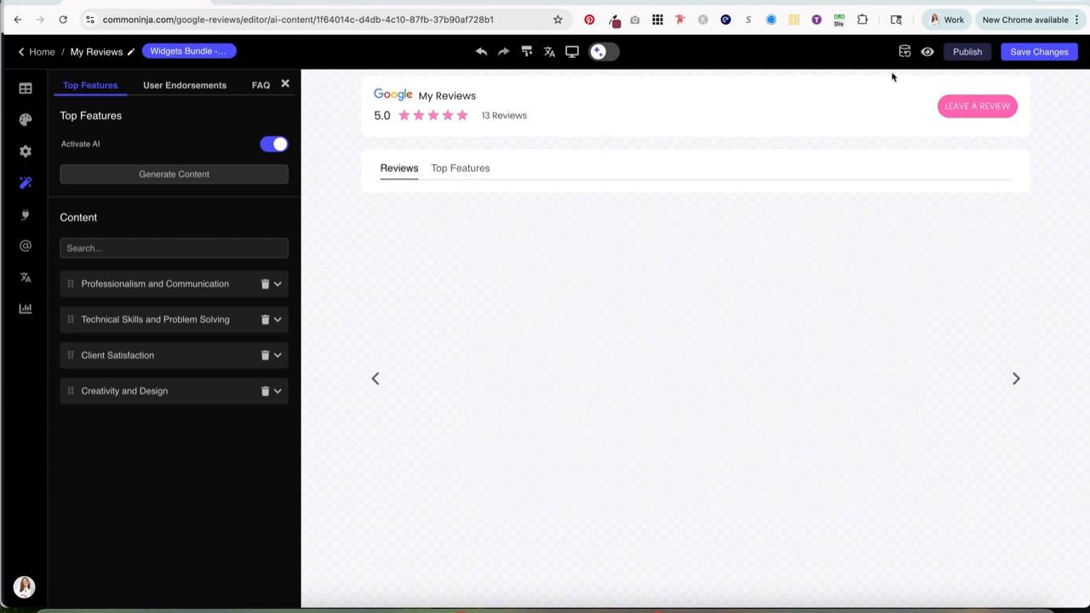
left_click(1040, 54)
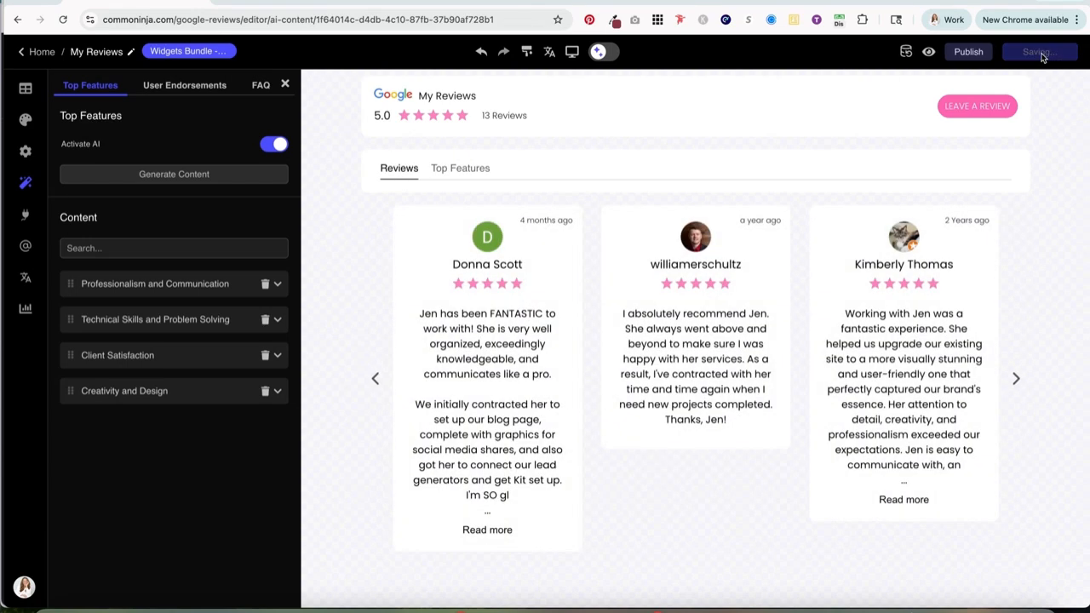
Glance through the integrations settings, save the widget, and publish it by copying the Standard embed code.
left_click(27, 217)
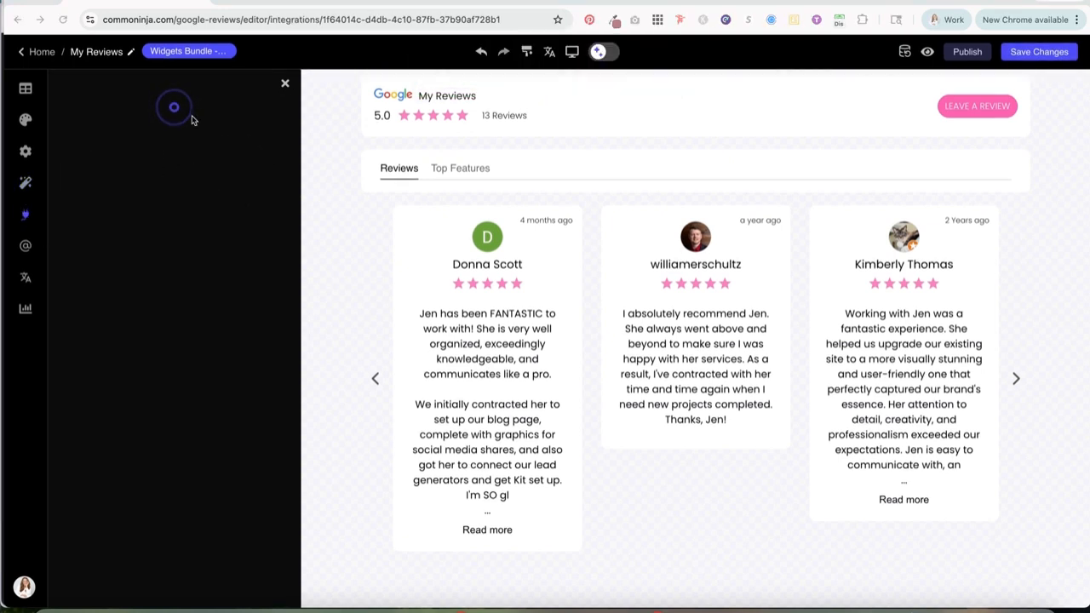
left_click(26, 247)
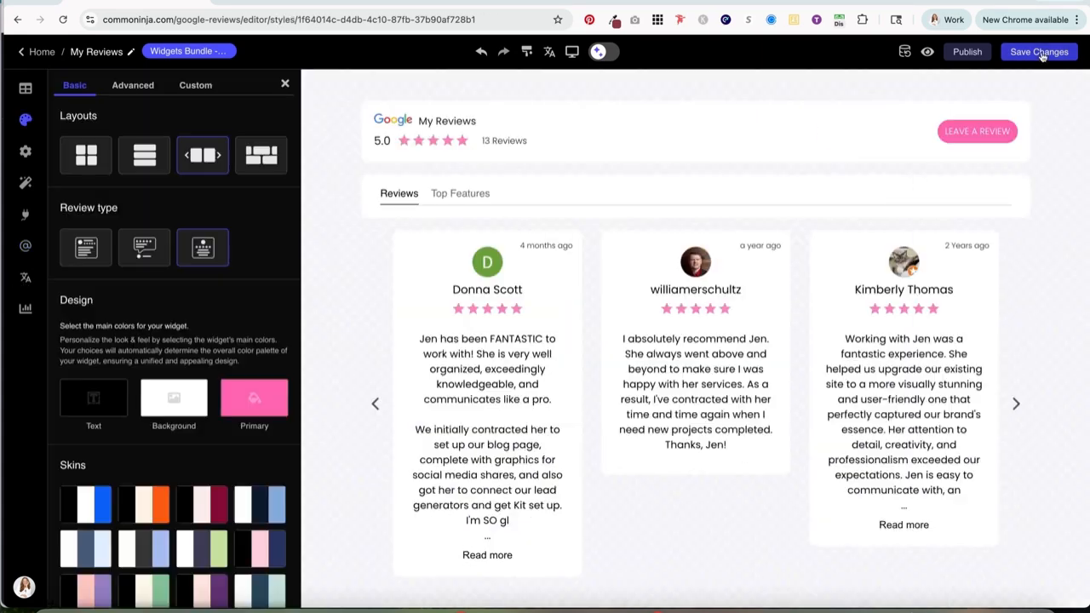
left_click(1039, 52)
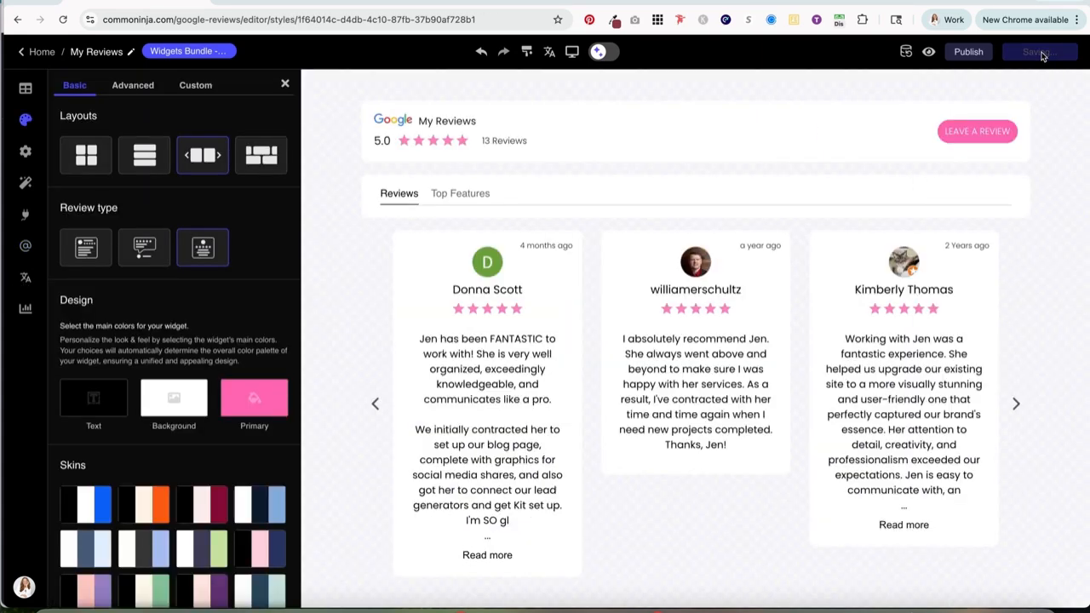
left_click(967, 53)
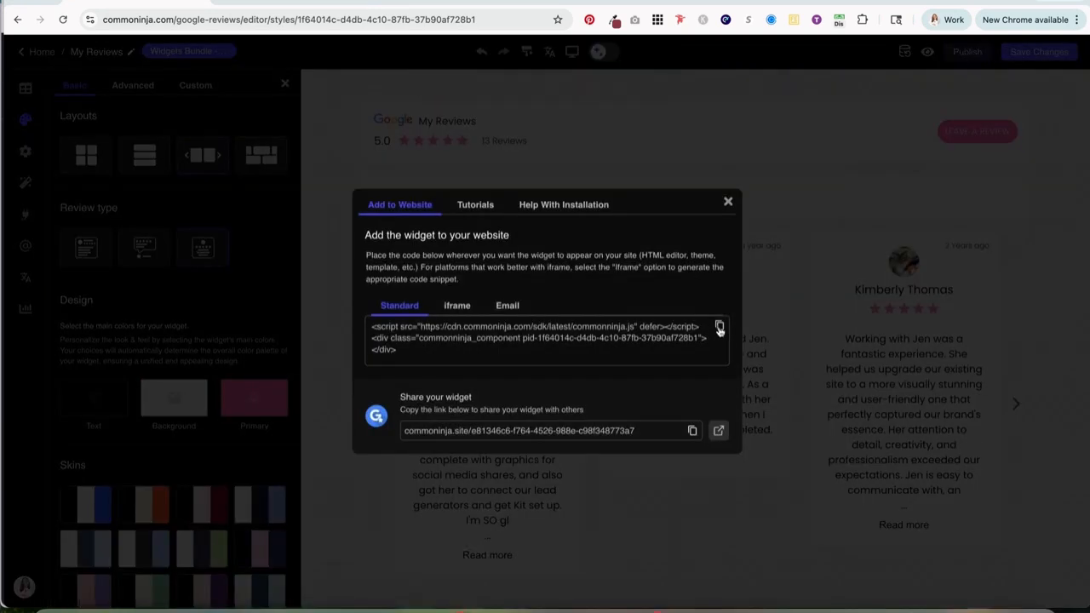
left_click(720, 327)
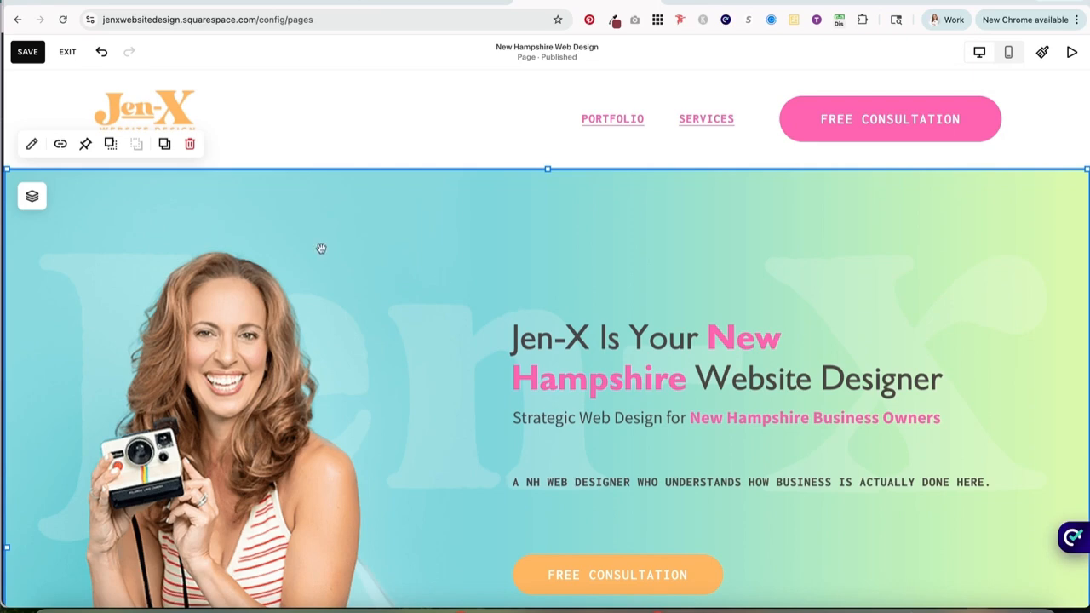
In the Squarespace page editor, add a Code block below the partner logos and widen it across the section's content area.
scroll(474, 273, "down", 10)
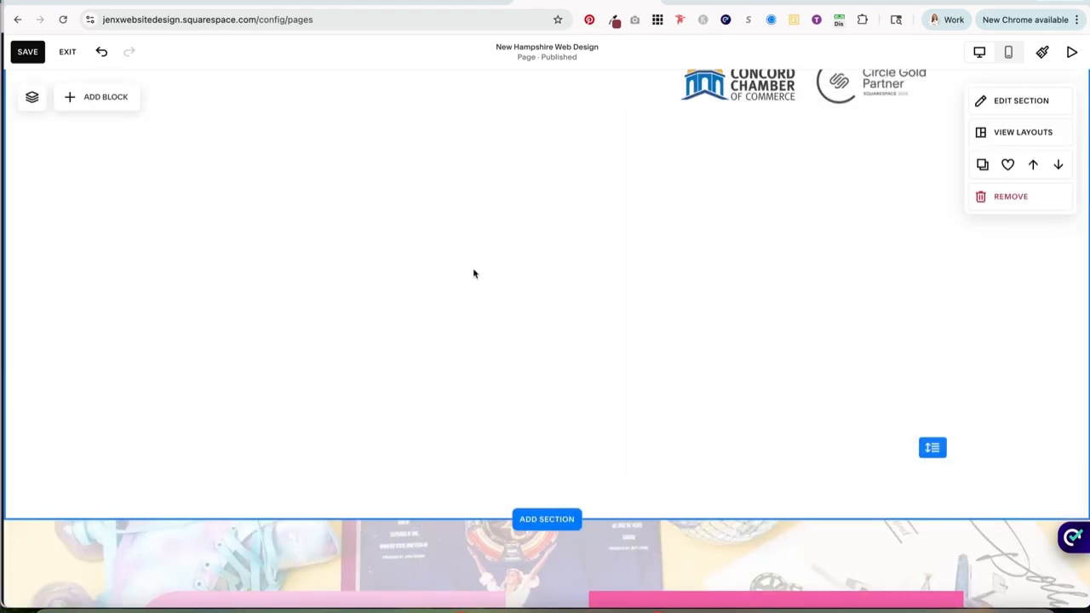
left_click(100, 99)
type("co")
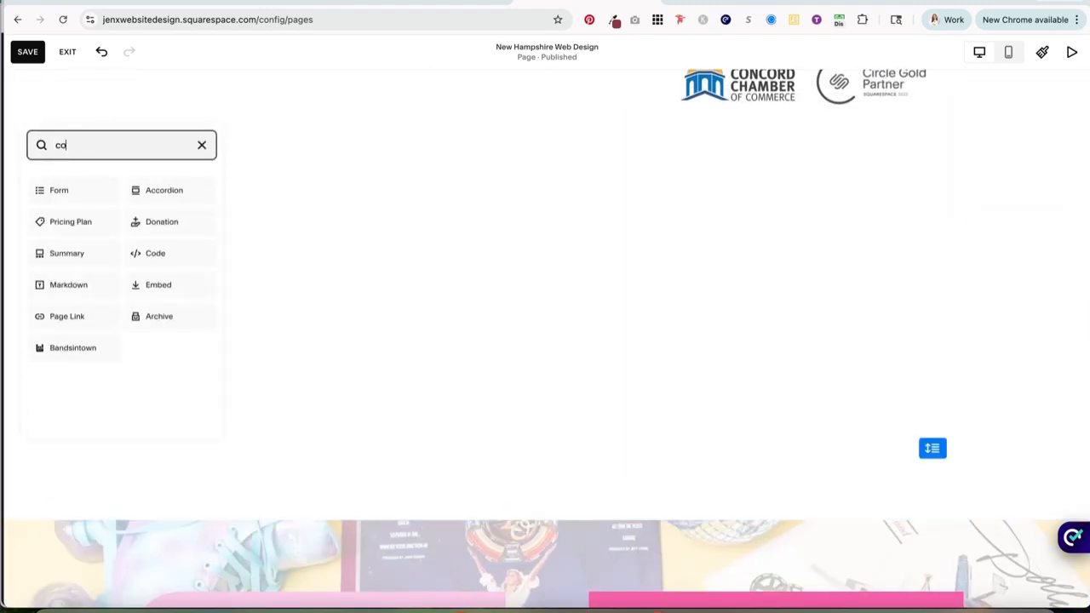
type("de")
left_click(76, 201)
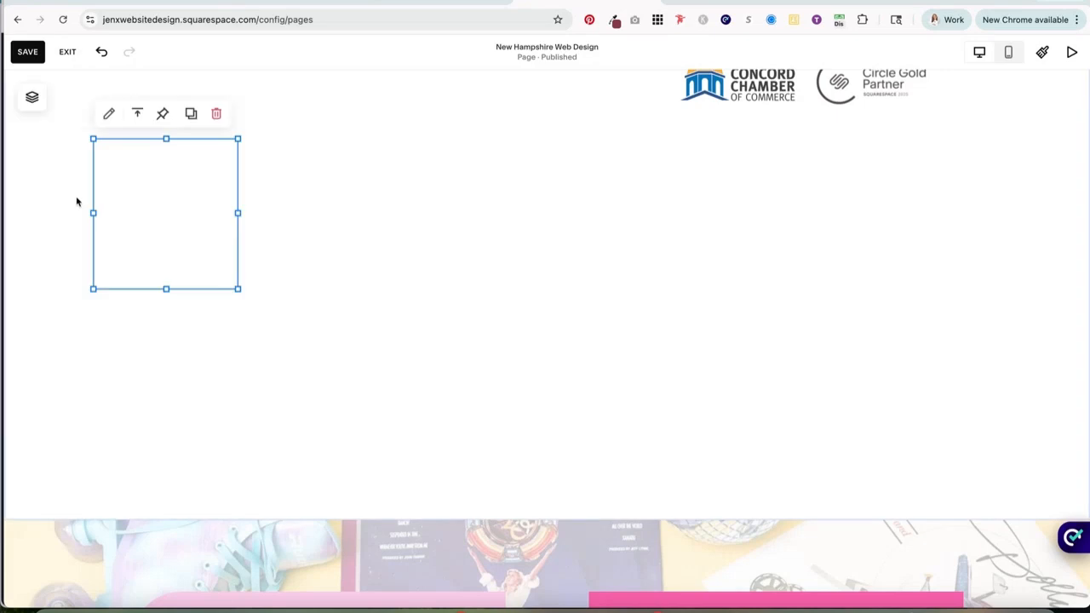
left_click_drag(120, 185, 163, 214)
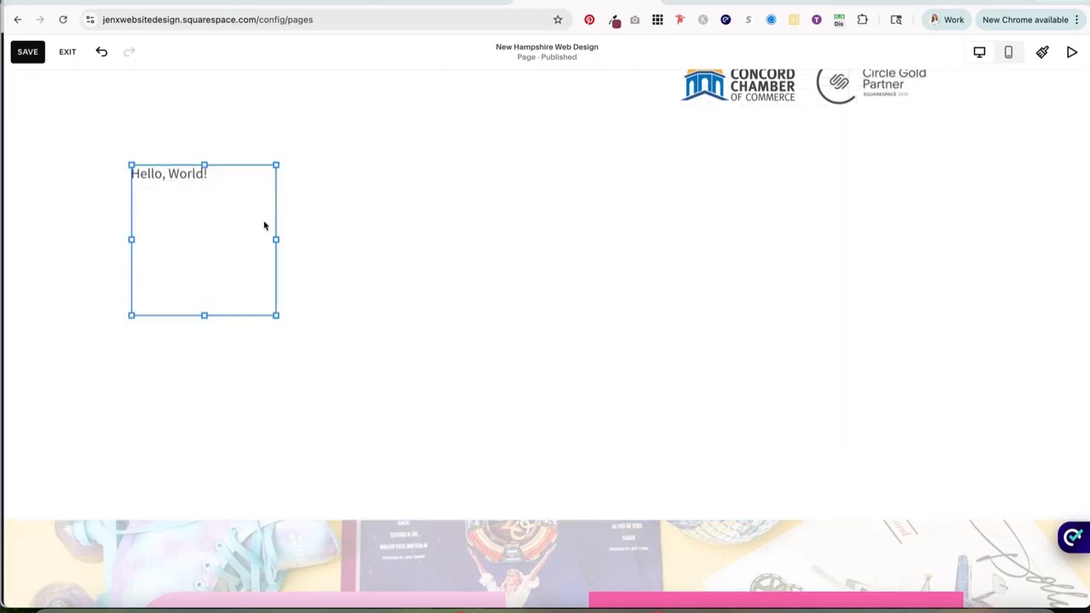
mouse_move(276, 240)
left_mouse_down()
mouse_move(1063, 267)
mouse_move(961, 276)
left_mouse_up()
Replace the Code block's default Hello World HTML with the copied widget embed code.
left_click(145, 142)
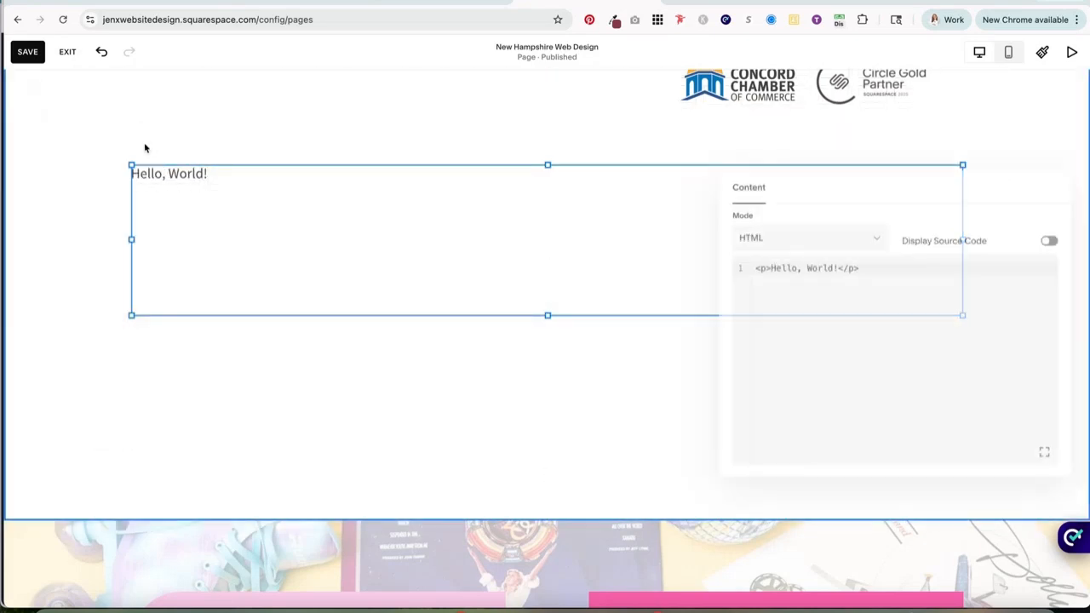
left_click_drag(878, 271, 738, 266)
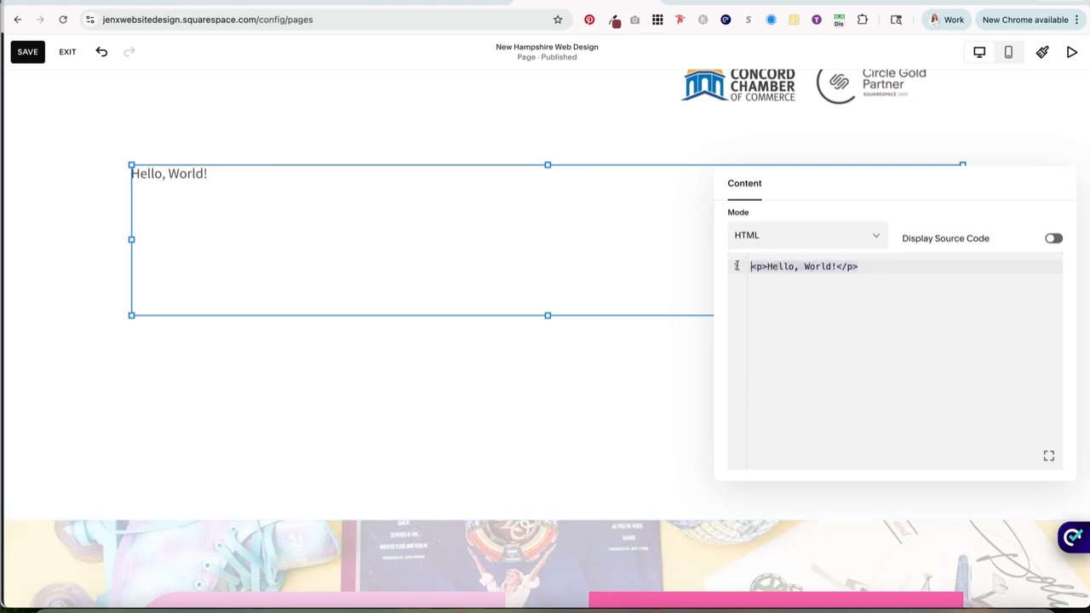
key("super+v")
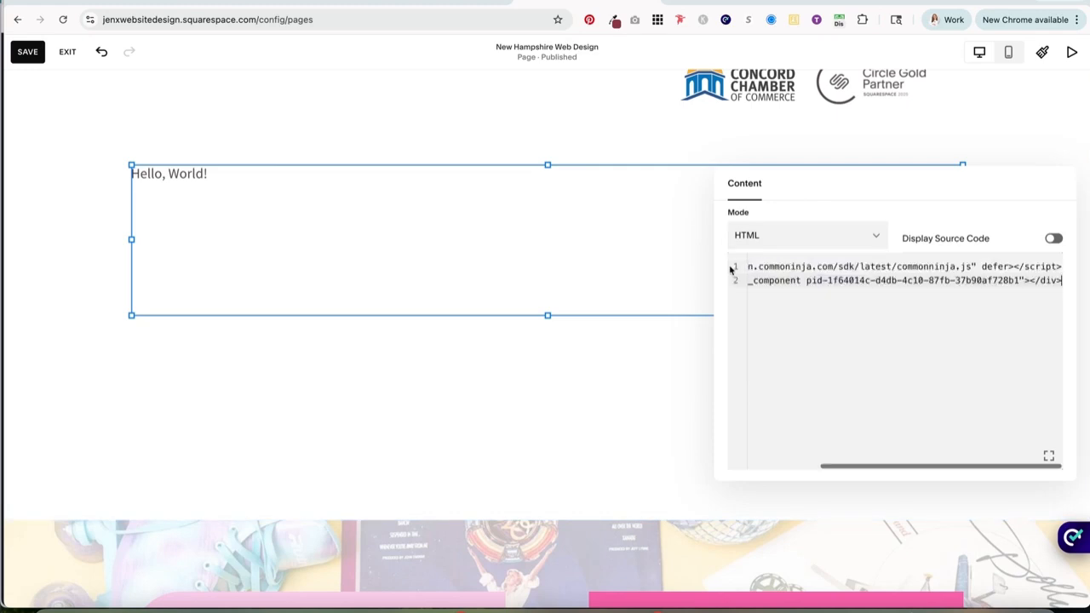
left_click(449, 389)
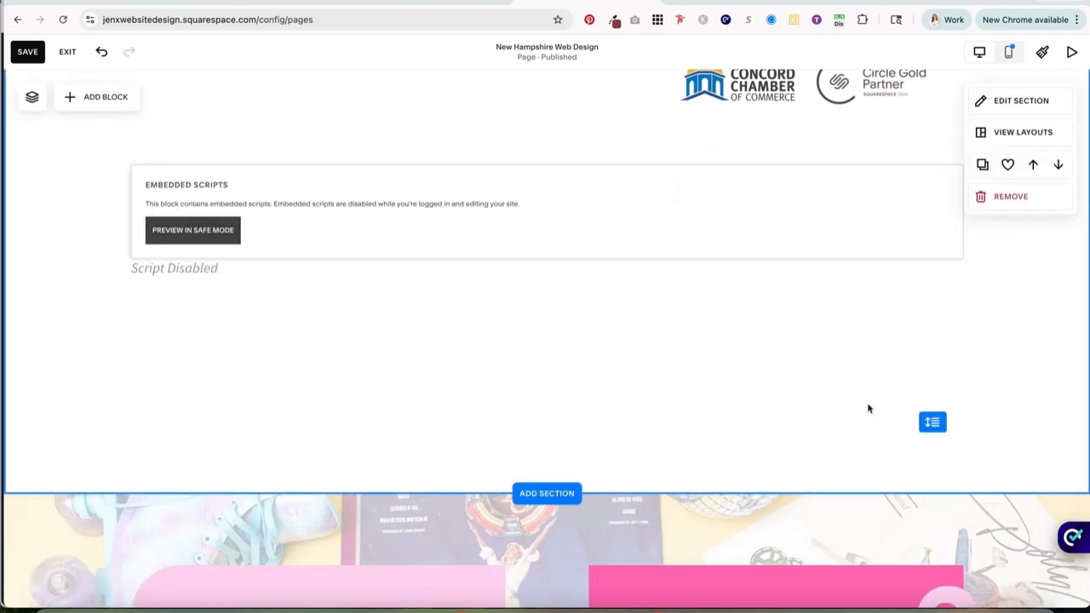
Shorten the section to end just below the Code block and save the page.
left_click_drag(934, 420, 915, 226)
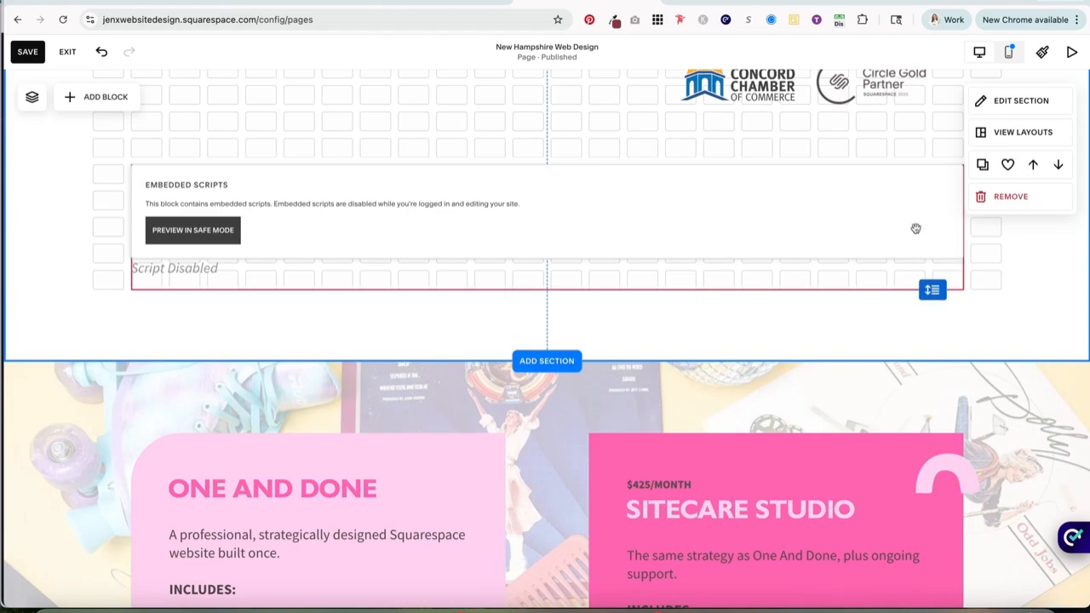
left_click(27, 51)
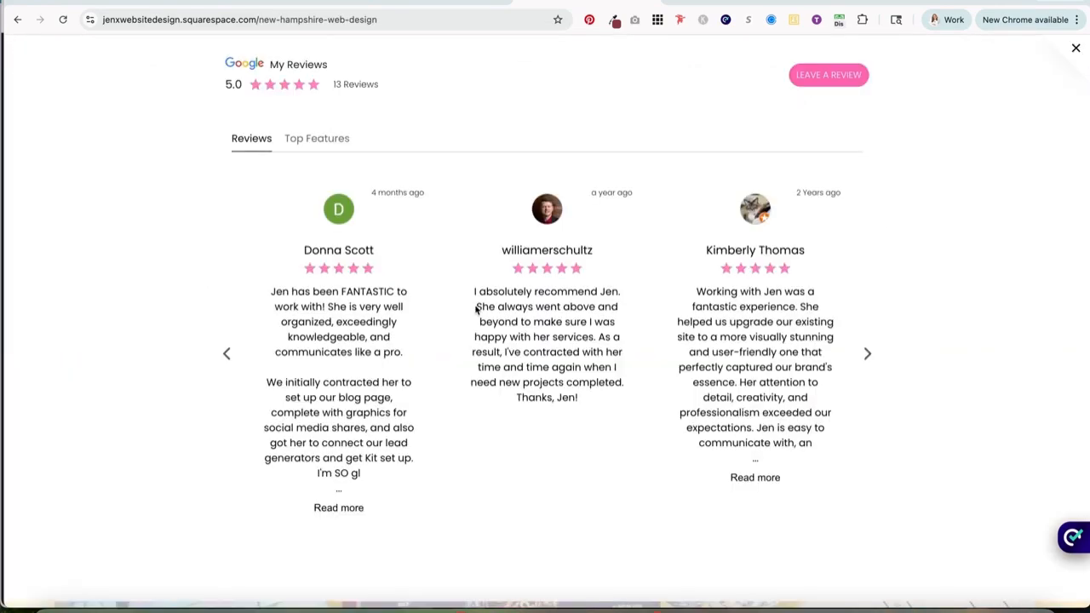
Examine the embedded reviews widget on the saved page, including its Top Features and Reviews tabs.
scroll(475, 311, "up", 1)
scroll(476, 310, "up", 5)
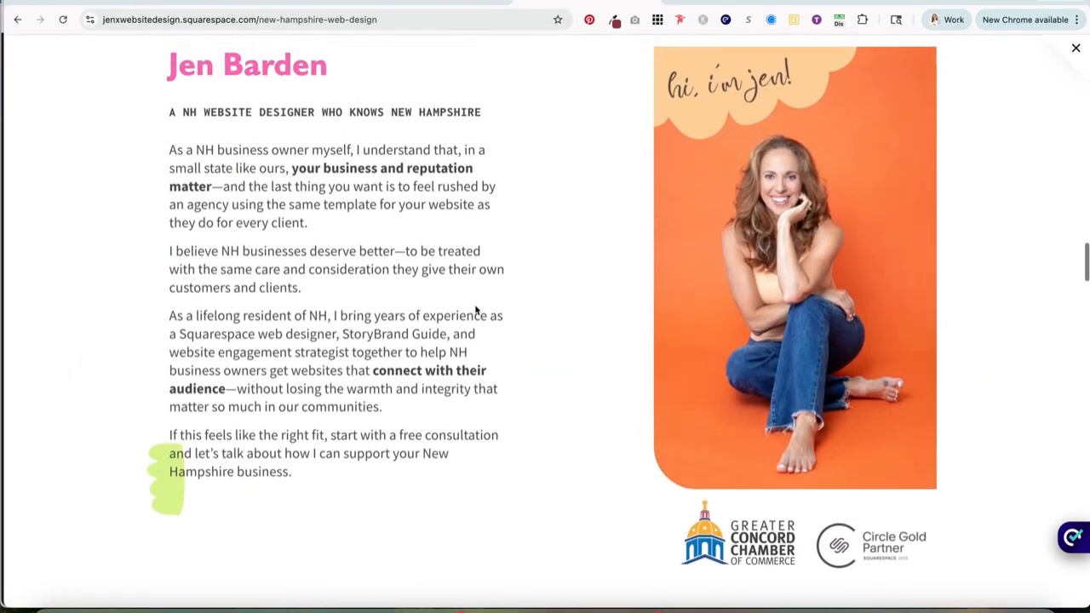
scroll(475, 311, "down", 5)
scroll(476, 311, "down", 1)
scroll(475, 309, "down", 2)
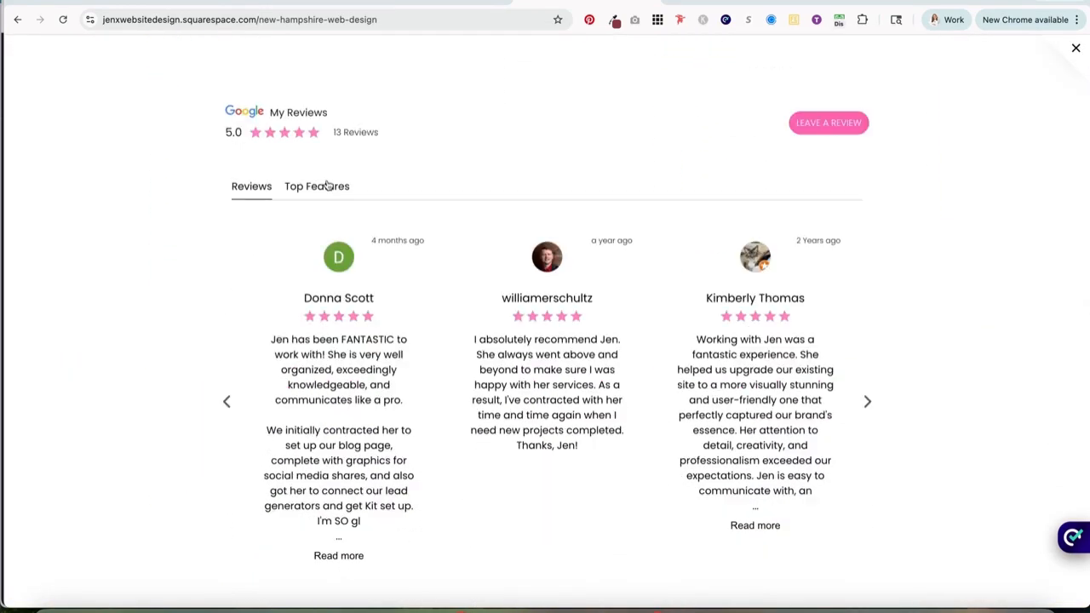
left_click(326, 186)
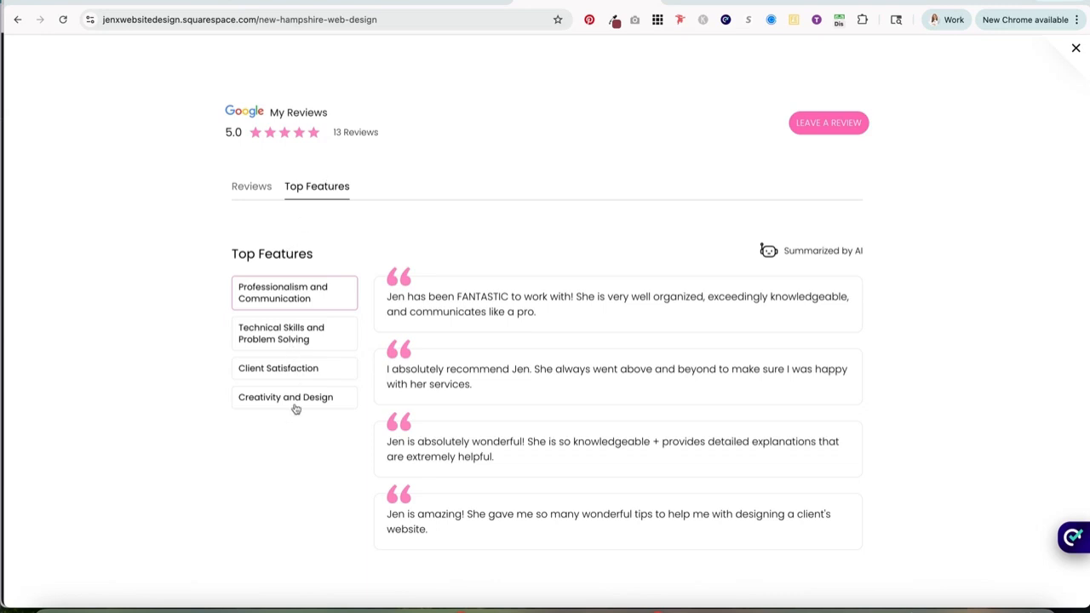
left_click(262, 189)
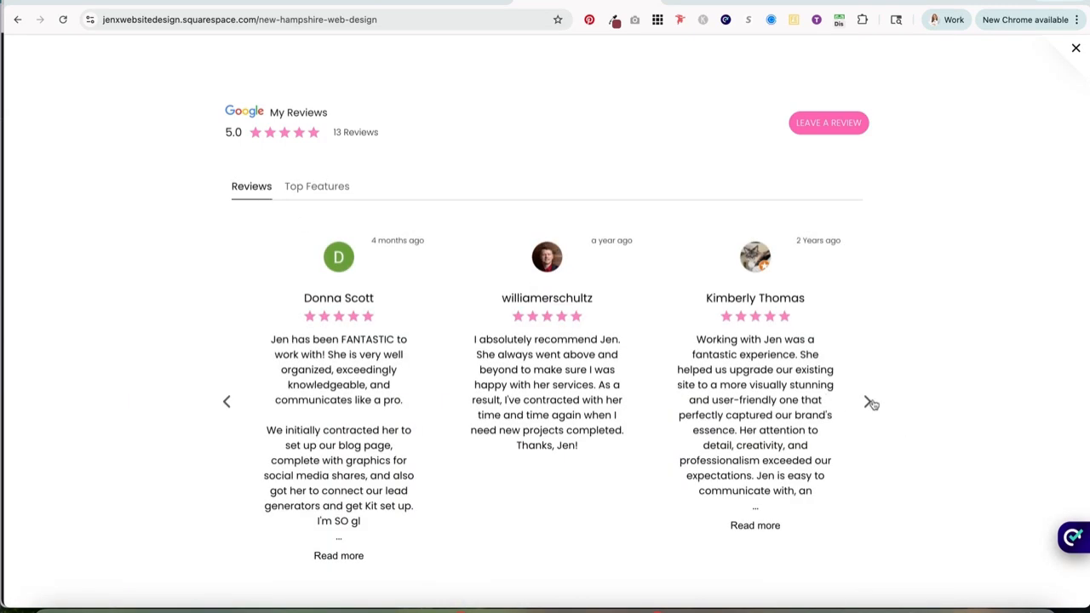
Page forward through the embedded reviews carousel to check that it cycles through the reviews.
left_click(867, 401)
left_click(867, 402)
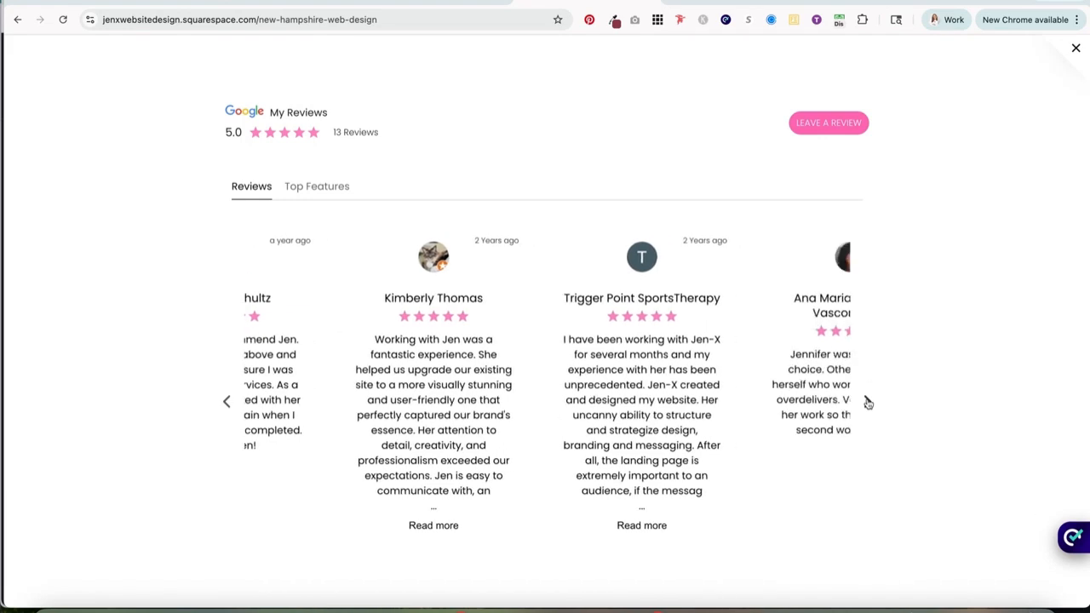
left_click(867, 402)
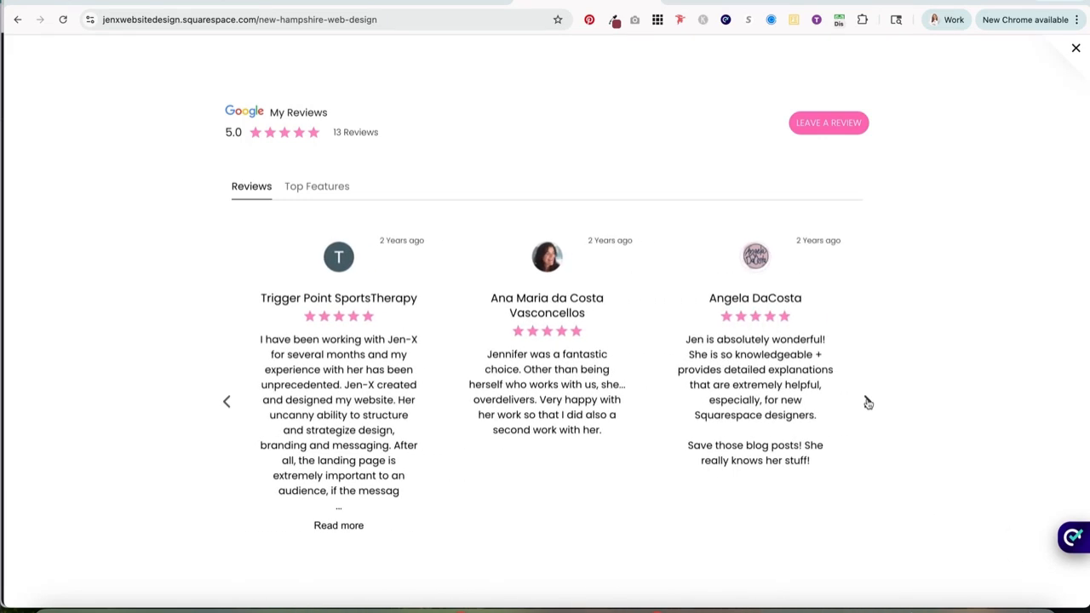
left_click(867, 402)
left_click(867, 402)
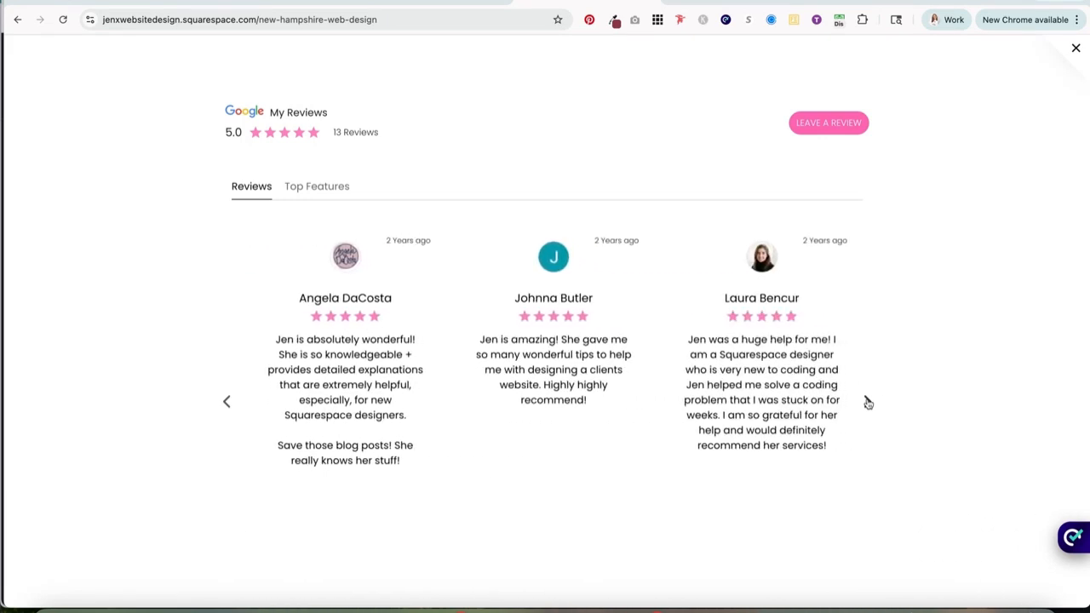
left_click(867, 403)
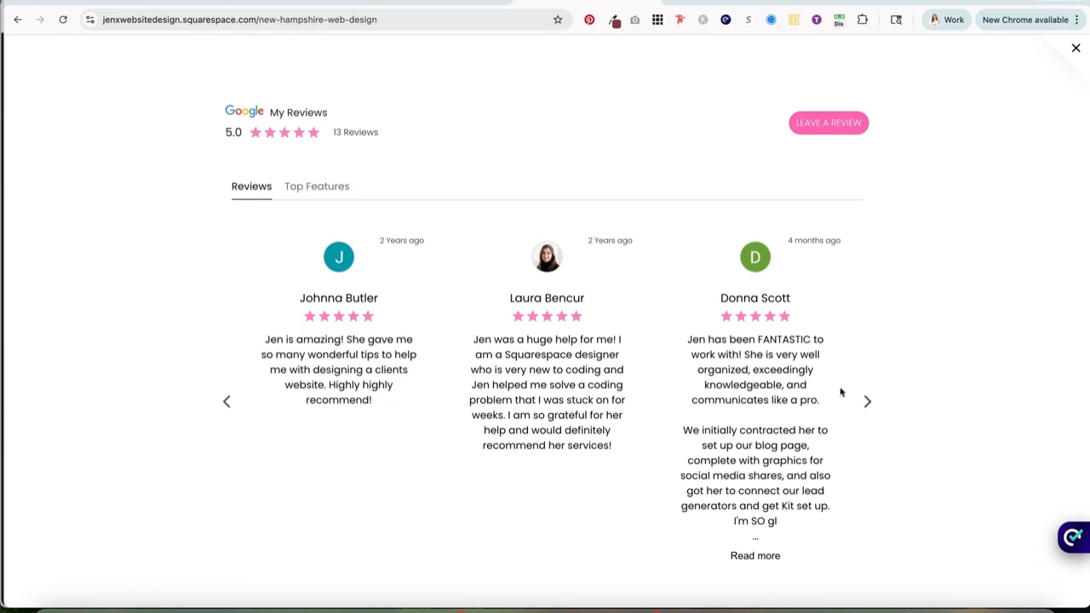
left_click(865, 402)
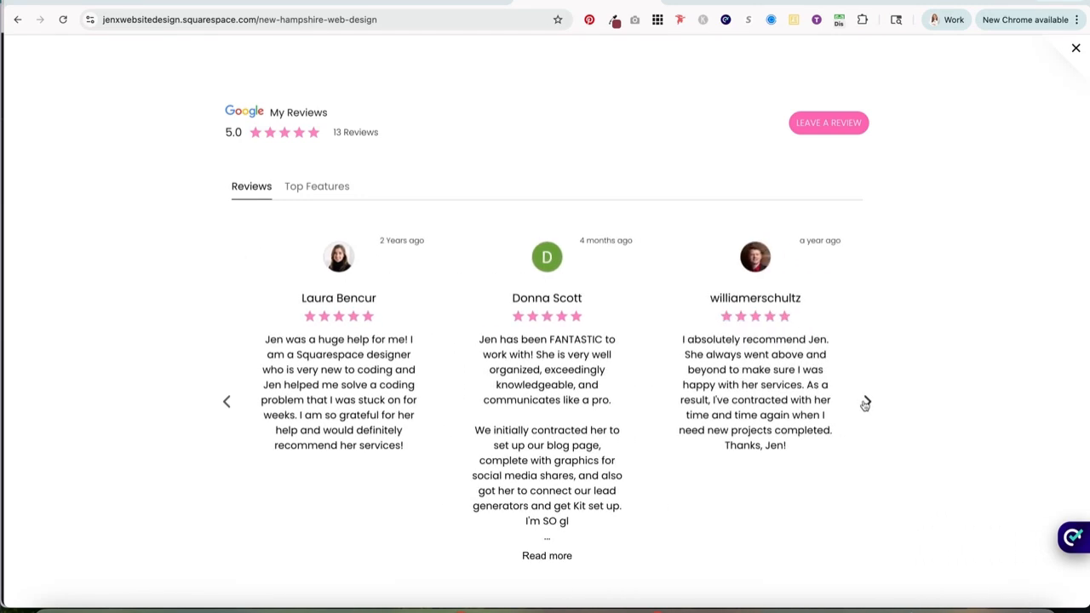
left_click(866, 402)
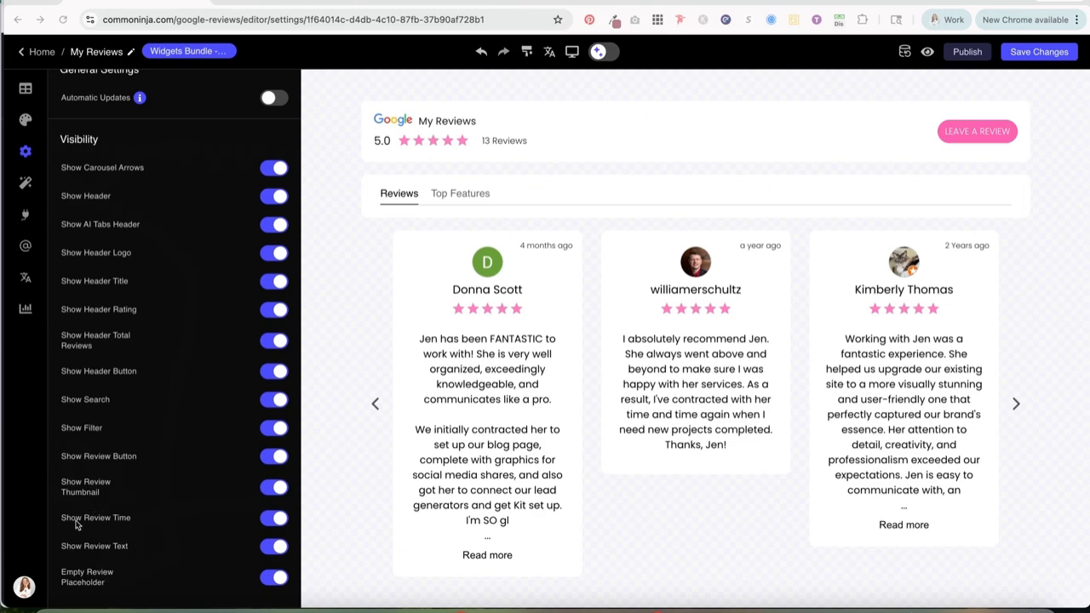
Turn off Show Review Time in the Common Ninja visibility settings, save the widget, and switch back to the Squarespace page.
left_click(277, 521)
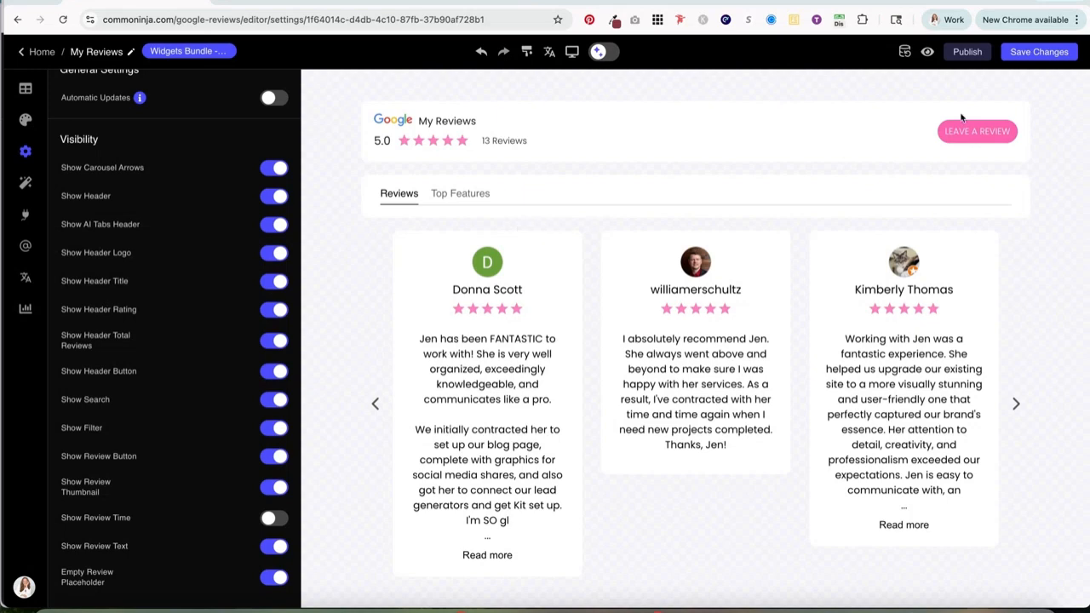
left_click(1036, 54)
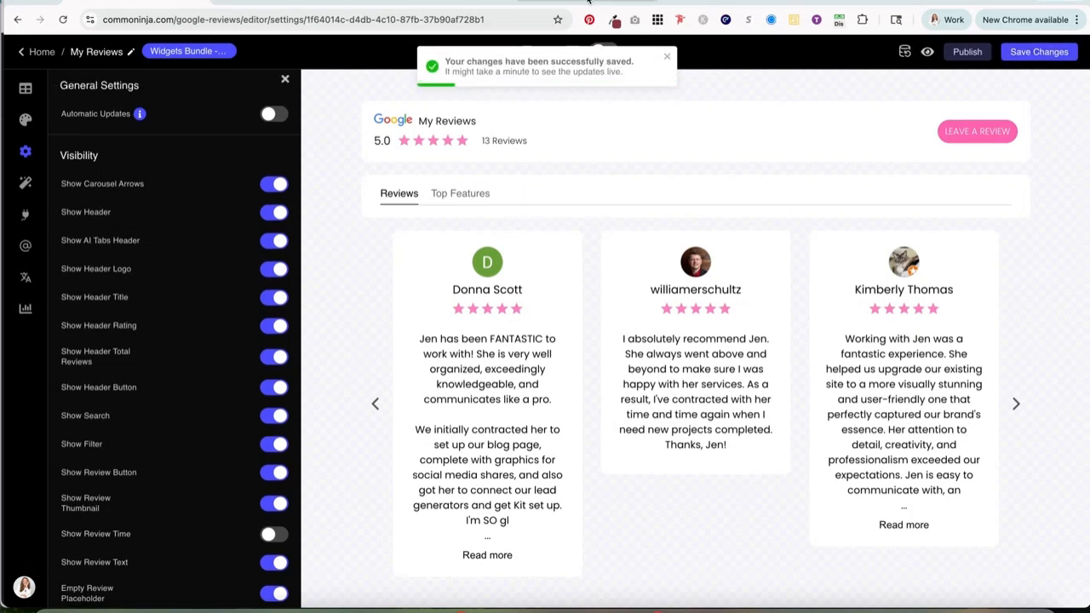
left_click(588, 2)
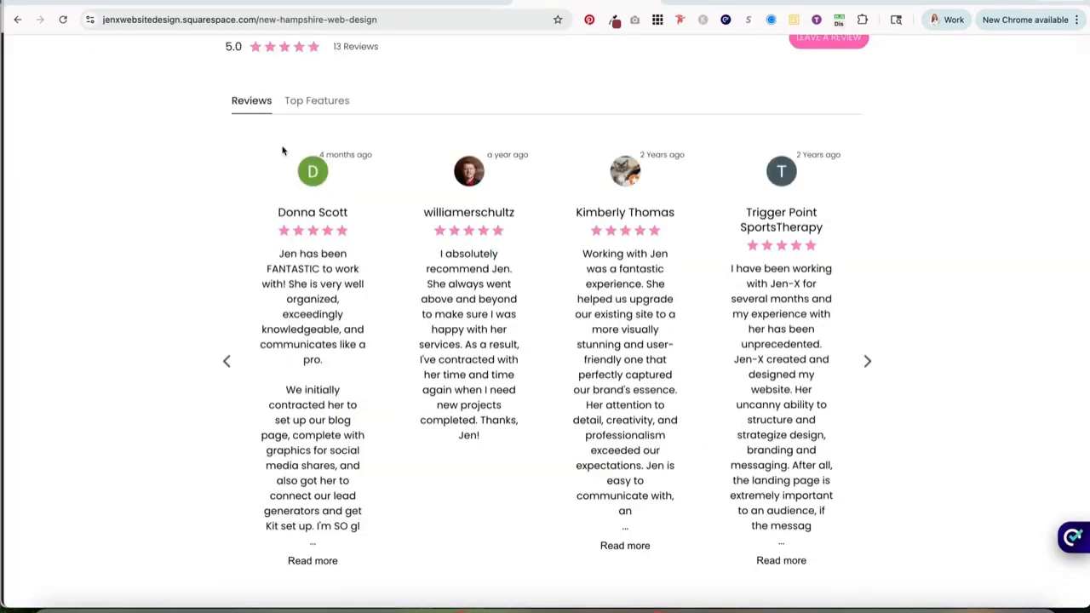
Reload the page to check the updated reviews widget and follow its Leave a Review link to Google Maps.
left_click(62, 22)
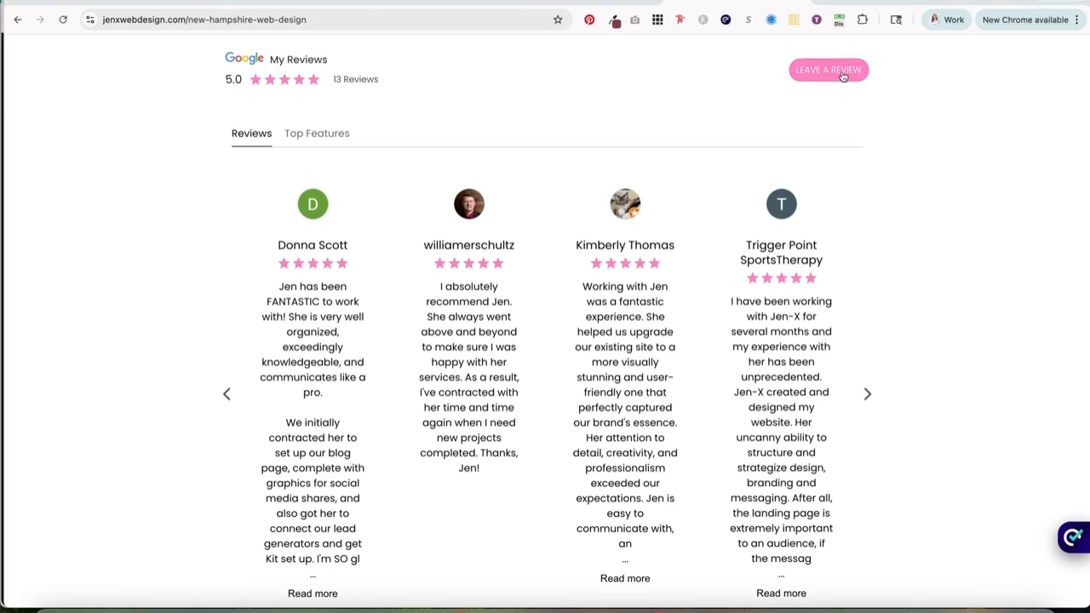
scroll(845, 72, "down", 1)
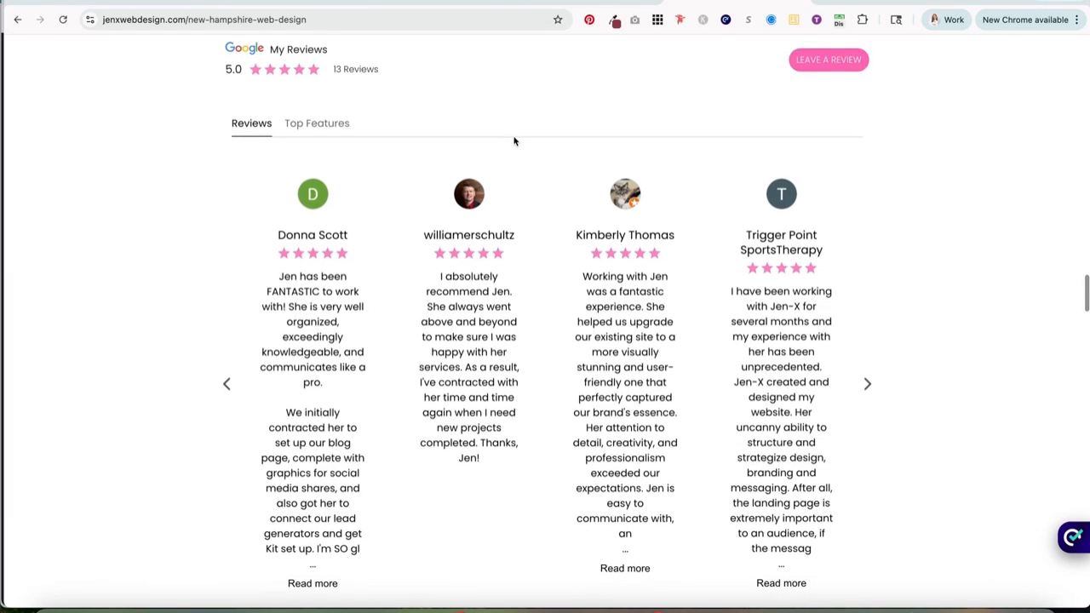
scroll(514, 141, "up", 3)
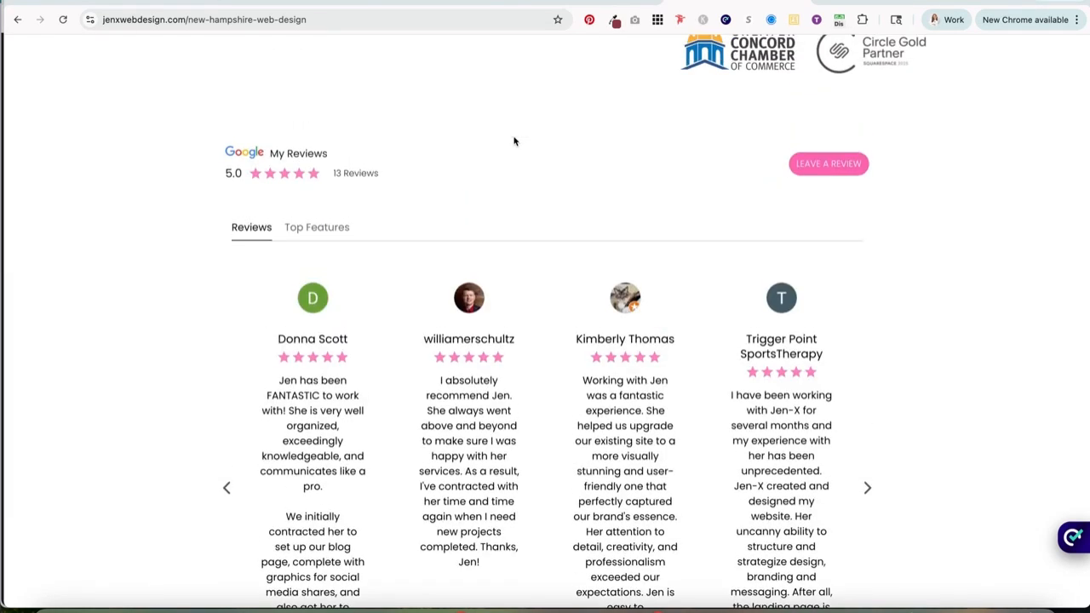
scroll(590, 174, "right", 1)
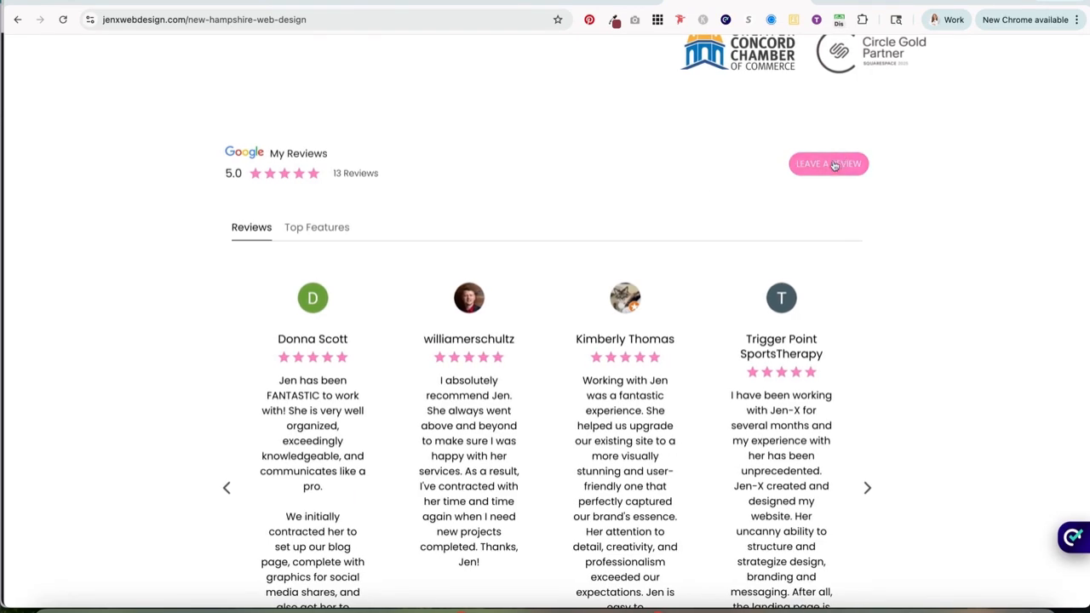
left_click(825, 163)
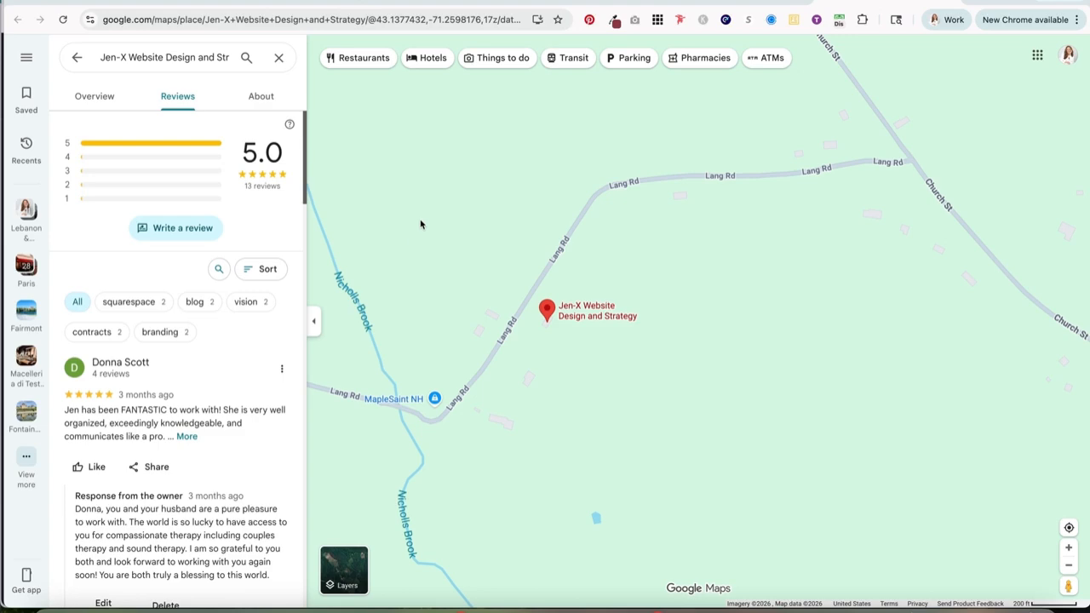
Open the Proof Builder product from the website's resources page and look through its description and What's Included list.
mouse_move(47, 263)
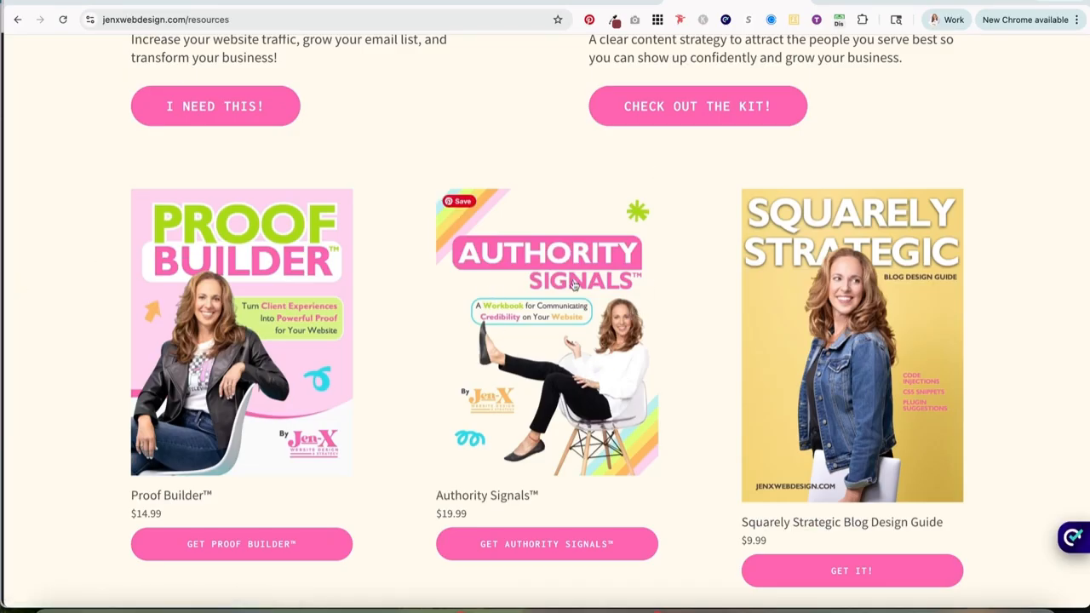
left_click(292, 360)
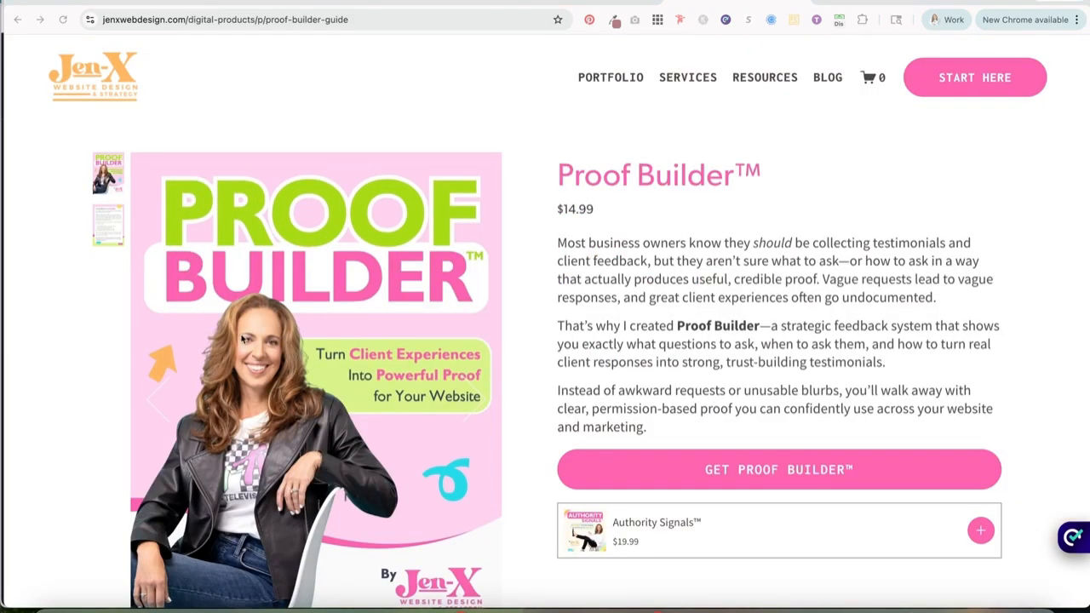
scroll(242, 339, "down", 5)
scroll(241, 339, "up", 1)
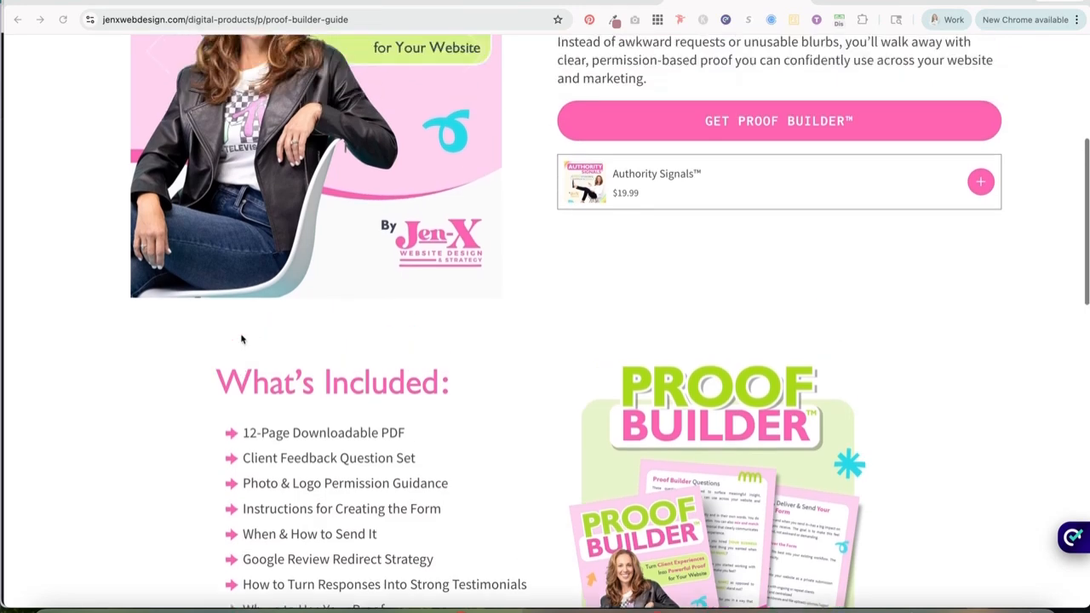
scroll(241, 339, "up", 4)
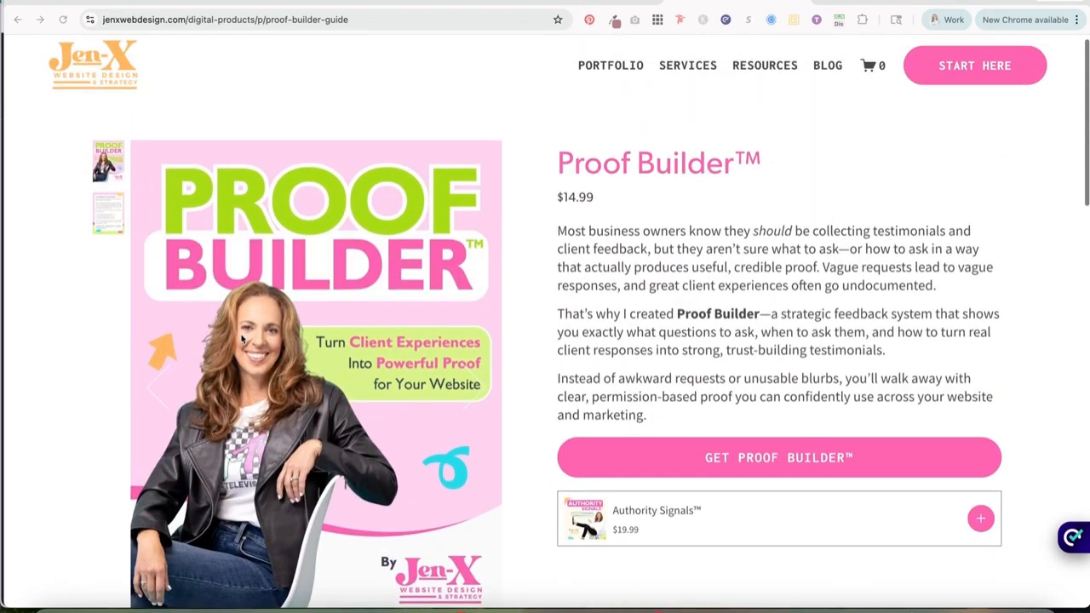